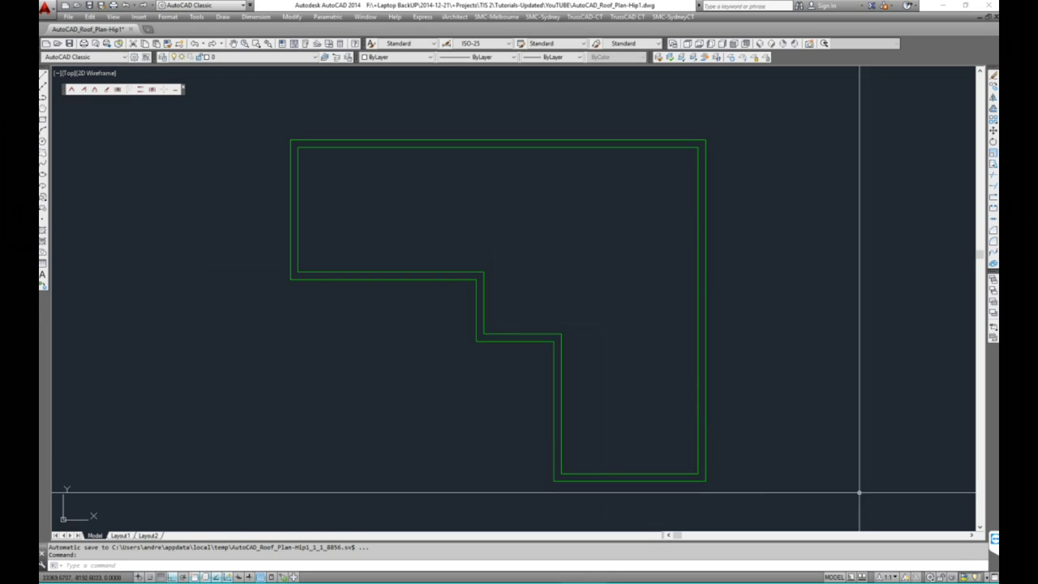
# - With object snaps on, draw a line from the wing's lower-left corner to the bottom edge's midpoint
pyautogui.moveTo(838, 481)
pyautogui.mouseDown(button='middle')
pyautogui.moveTo(823, 465)
pyautogui.moveTo(721, 457)
pyautogui.mouseUp(button='middle')
pyautogui.scroll(-2, 779, 468)
pyautogui.scroll(2, 746, 463)
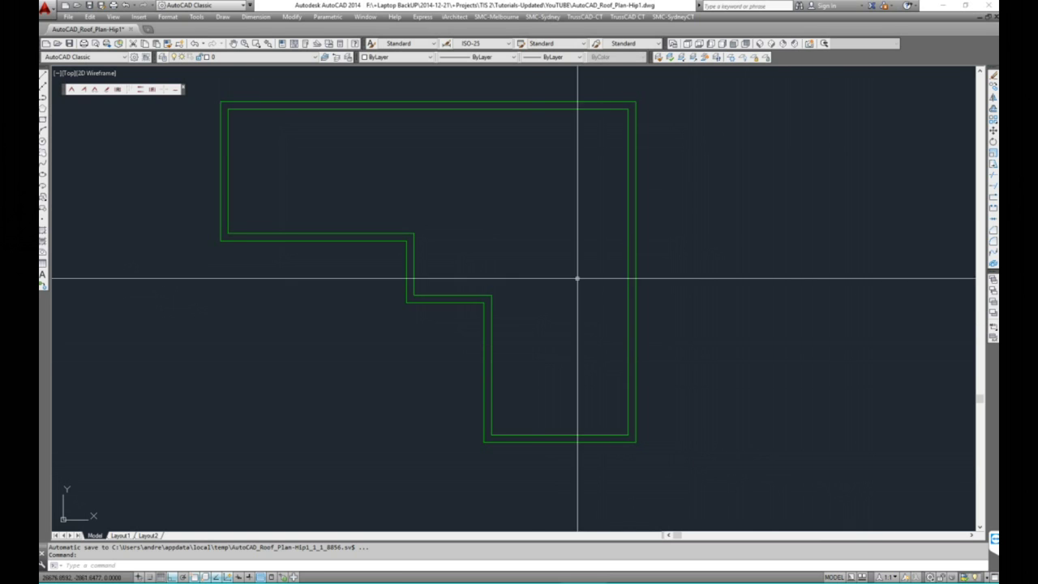
pyautogui.moveTo(707, 470); pyautogui.dragTo(732, 476, button='middle')
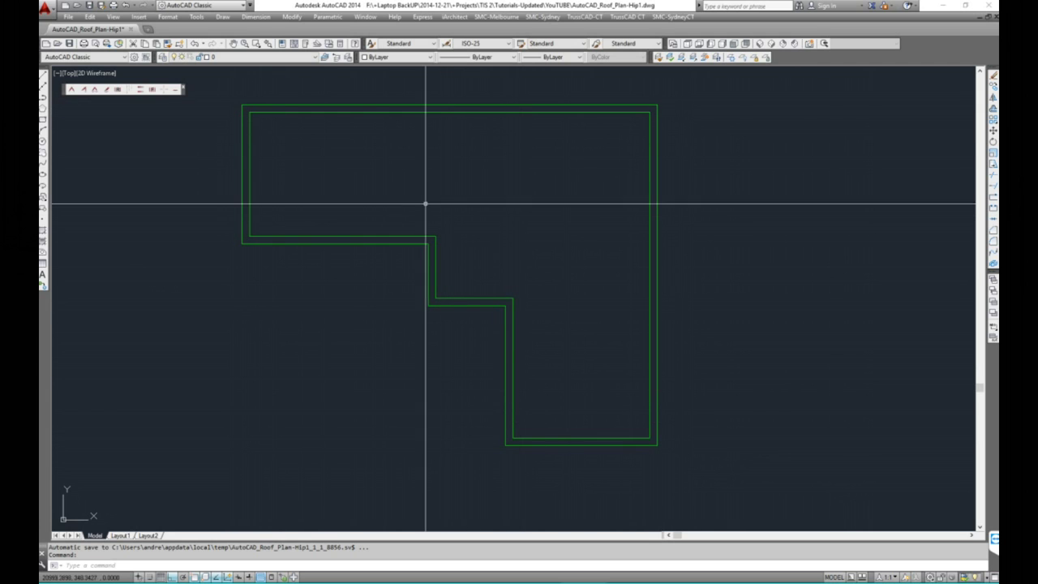
pyautogui.moveTo(553, 332)
pyautogui.mouseDown(button='middle')
pyautogui.moveTo(559, 316)
pyautogui.moveTo(544, 334)
pyautogui.mouseUp(button='middle')
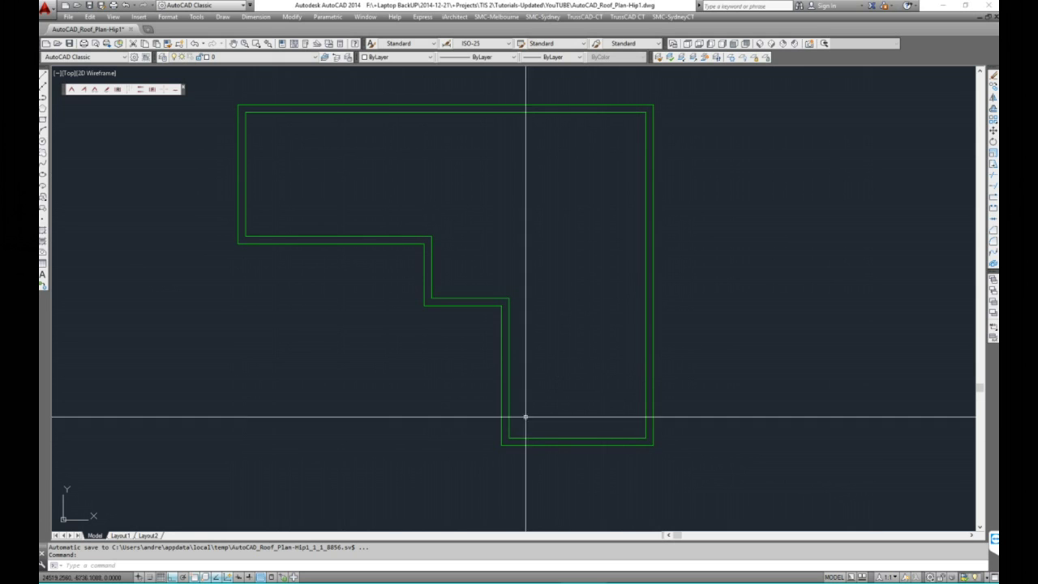
pyautogui.moveTo(607, 405)
pyautogui.mouseDown(button='middle')
pyautogui.moveTo(584, 371)
pyautogui.moveTo(577, 385)
pyautogui.mouseUp(button='middle')
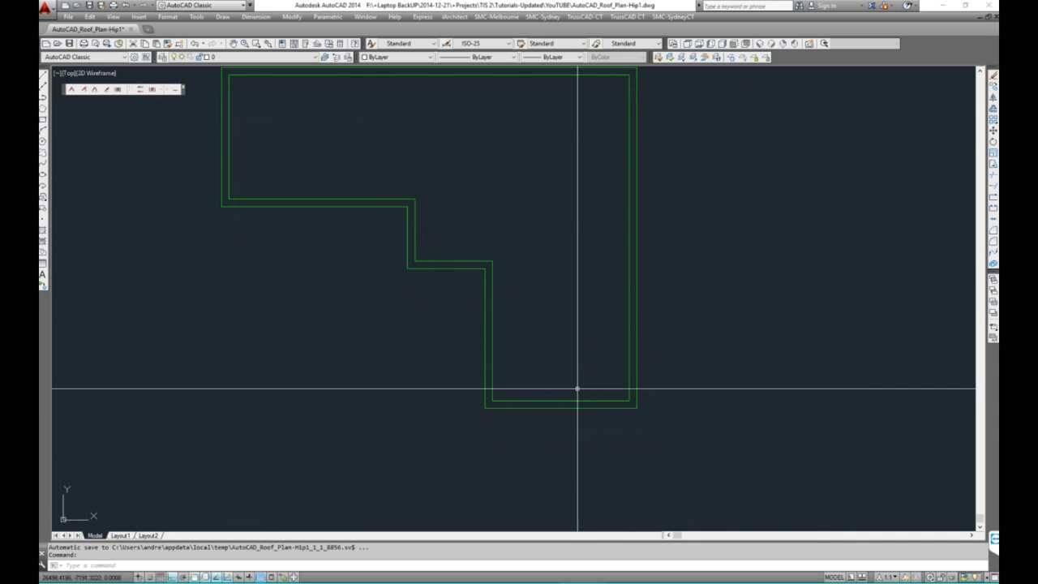
pyautogui.write('L')
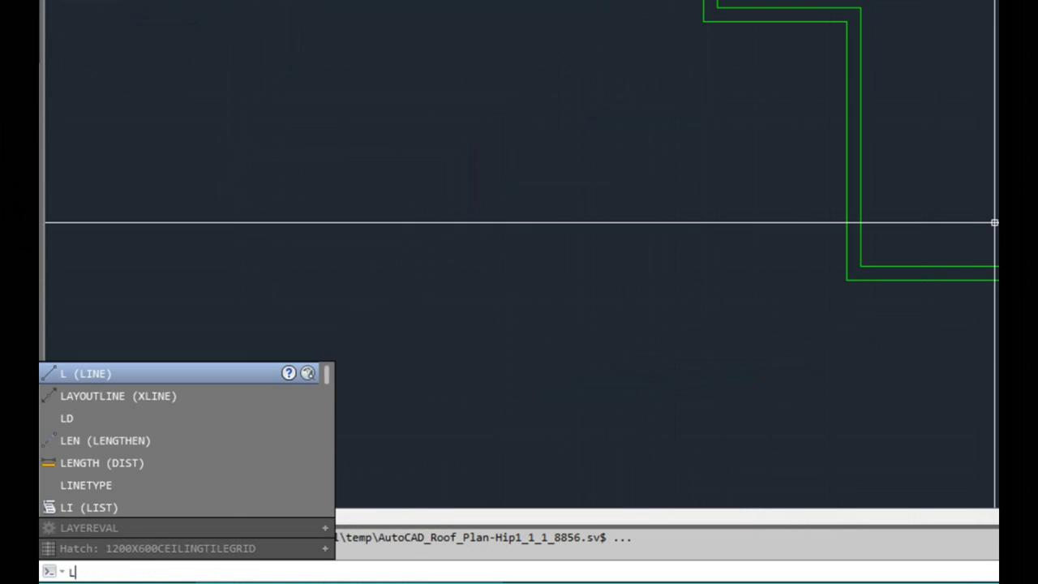
pyautogui.press('Return')
pyautogui.scroll(2, 675, 360)
pyautogui.press('F3')
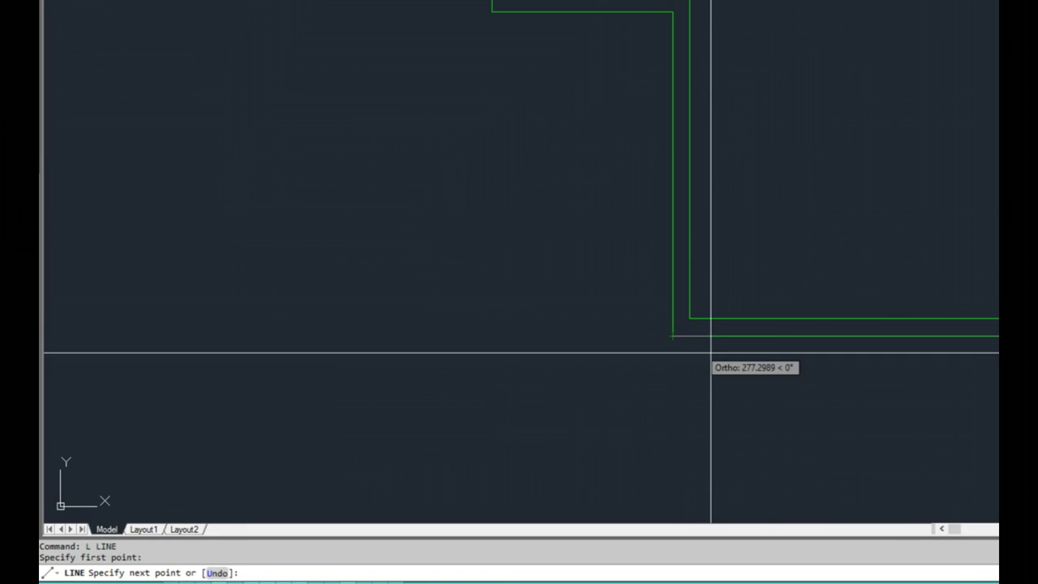
pyautogui.click(848, 336)
pyautogui.press('Return')
# - Select the new bottom-edge line and make its left endpoint grip hot for editing
pyautogui.scroll(2, 758, 350)
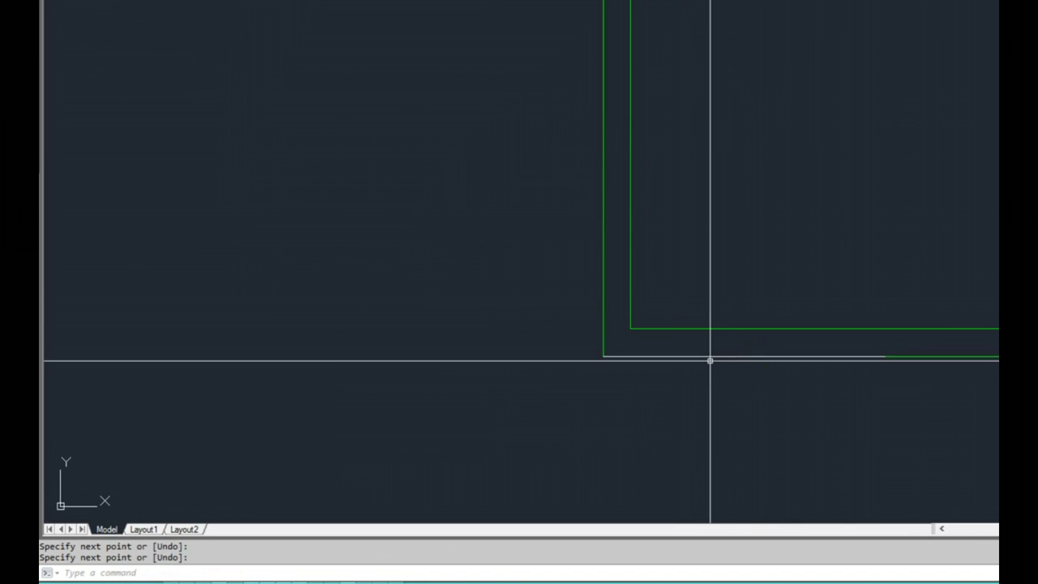
pyautogui.click(700, 356)
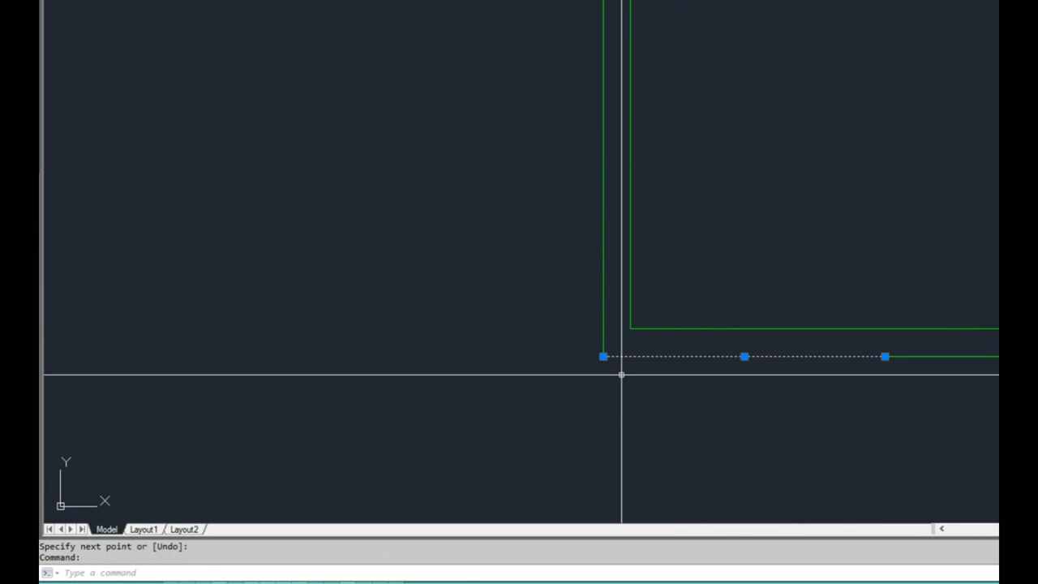
pyautogui.moveTo(603, 356)
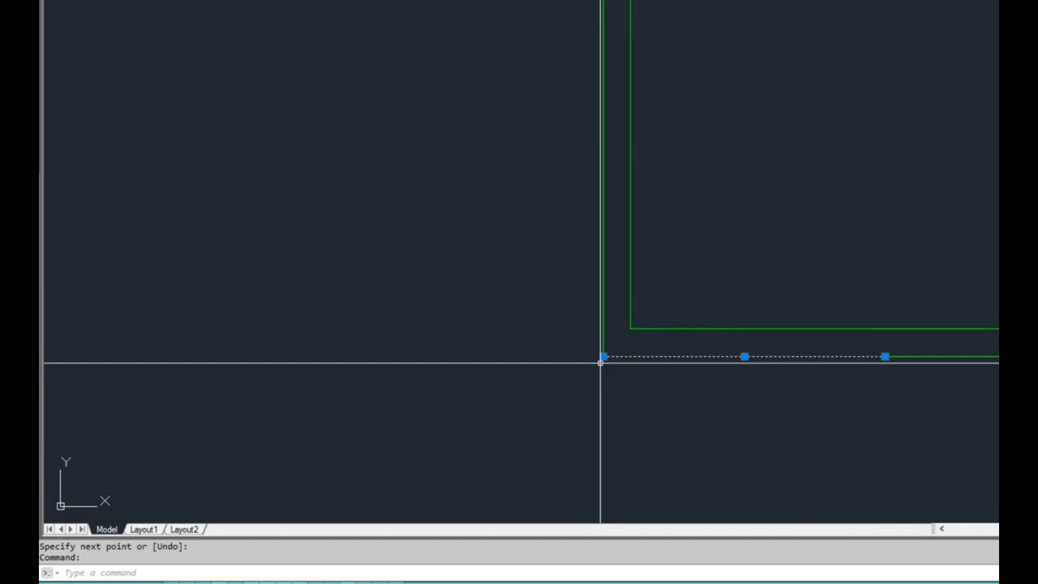
pyautogui.click(604, 356)
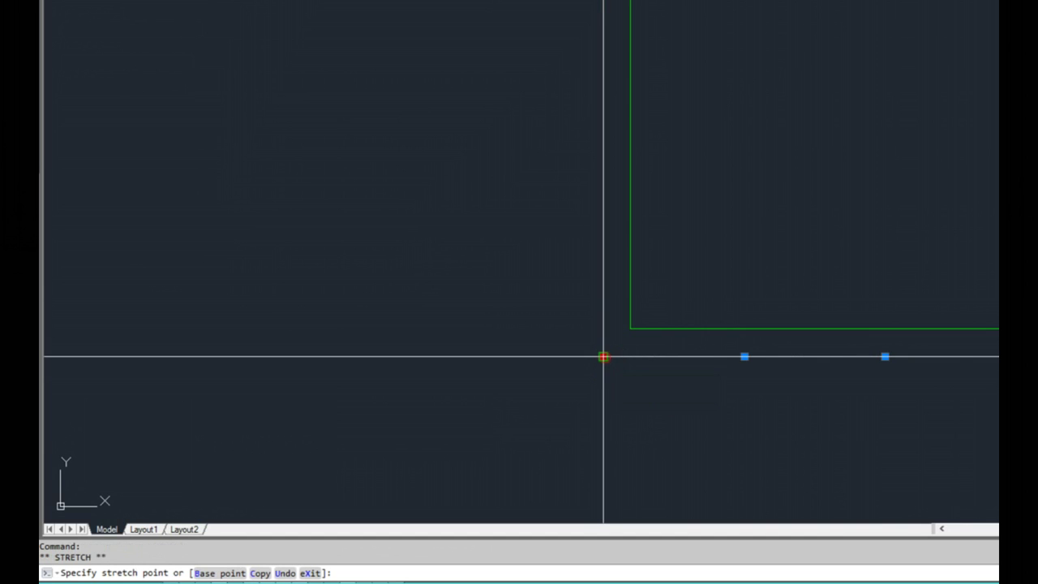
pyautogui.scroll(3, 603, 356)
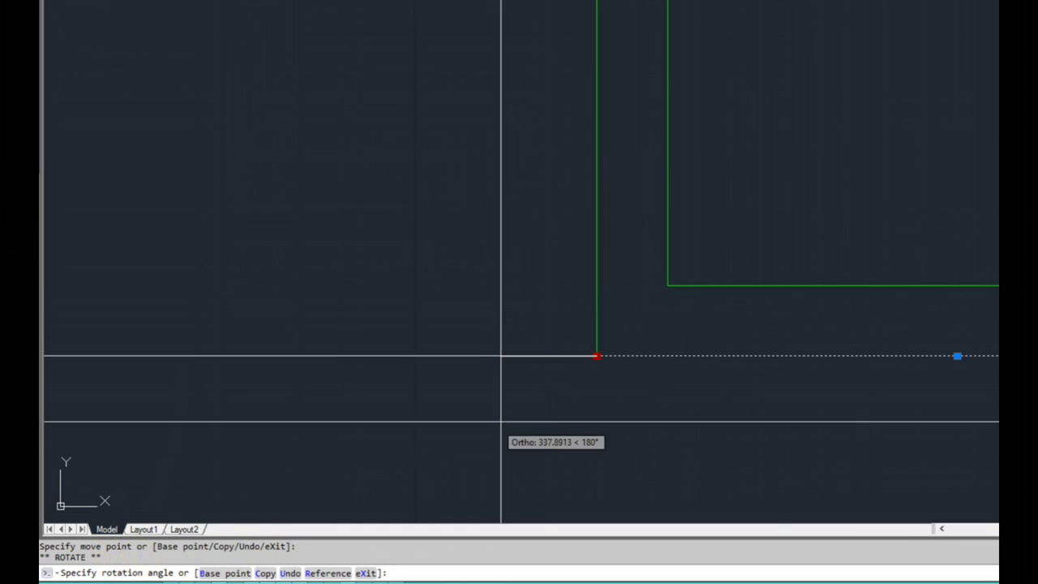
# - Rotate the line 45° about the lower-left corner so it runs diagonally into the wing
pyautogui.scroll(-4, 670, 377)
pyautogui.moveTo(667, 394); pyautogui.dragTo(625, 388, button='middle')
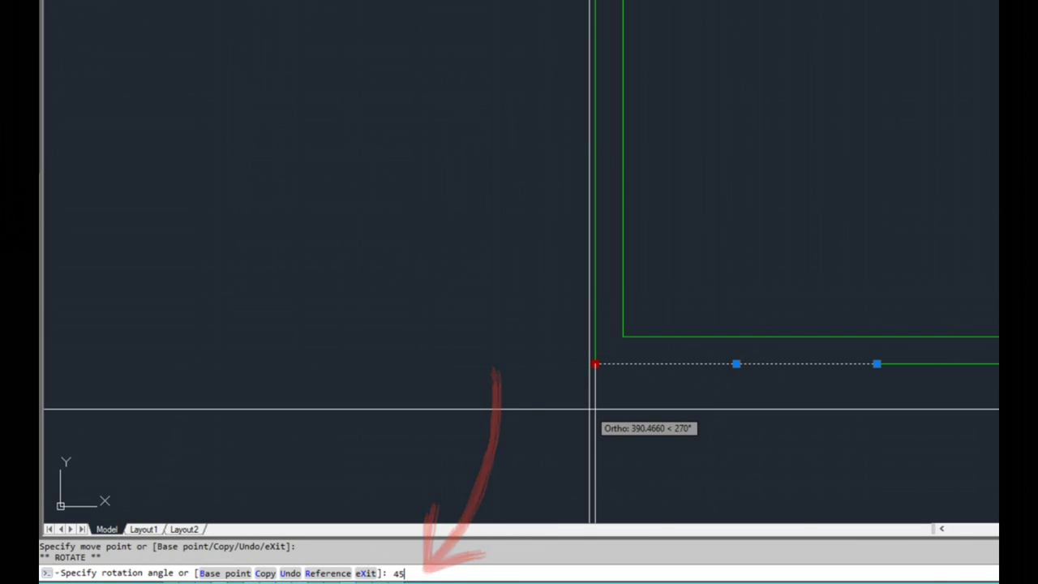
pyautogui.press('Return')
pyautogui.scroll(-2, 746, 364)
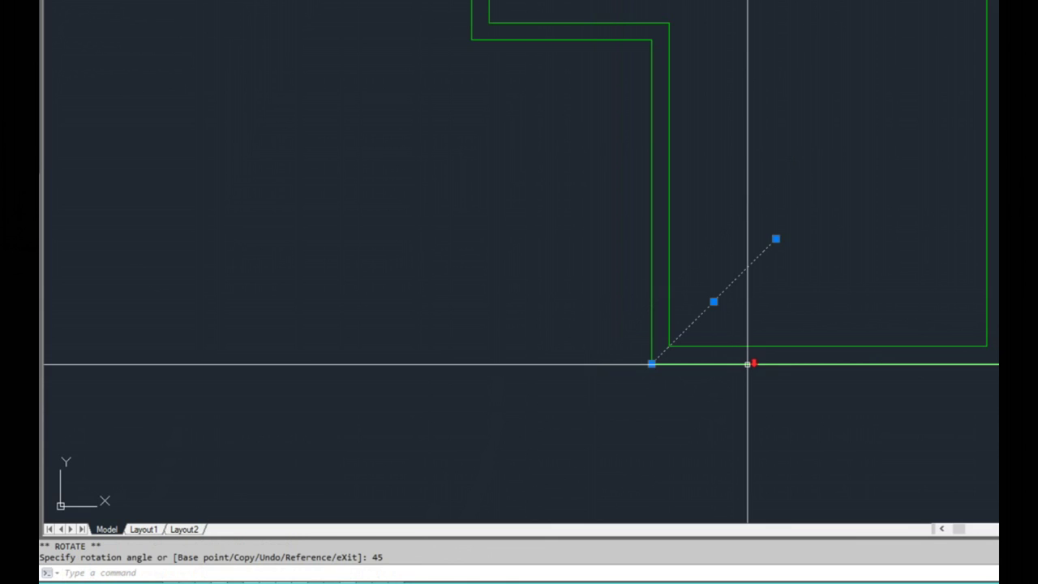
pyautogui.press('Escape')
pyautogui.moveTo(793, 375)
pyautogui.mouseDown(button='middle')
pyautogui.moveTo(641, 405)
pyautogui.moveTo(641, 427)
pyautogui.mouseUp(button='middle')
pyautogui.moveTo(697, 378); pyautogui.dragTo(692, 343, button='middle')
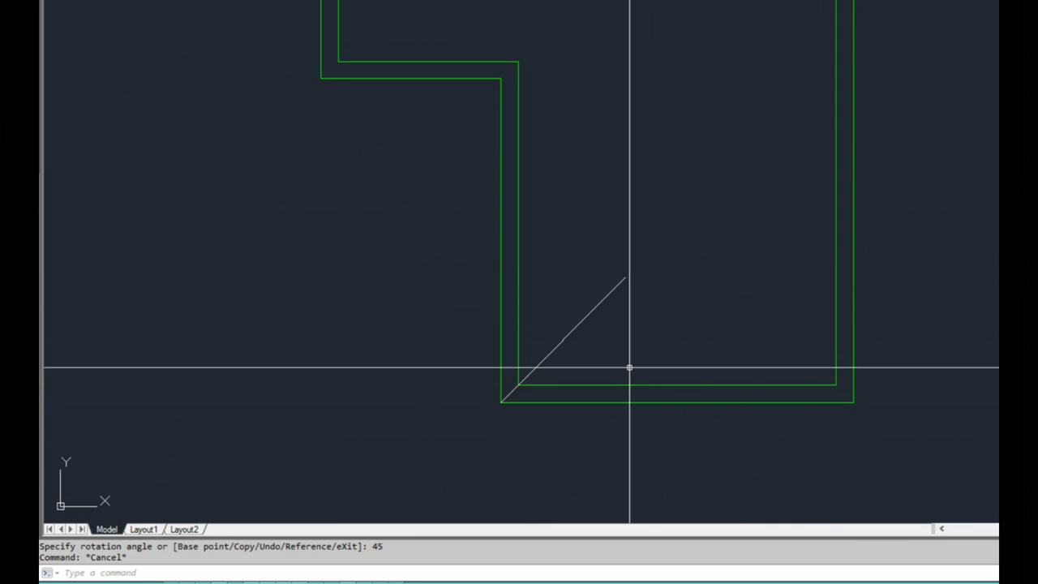
pyautogui.moveTo(713, 376); pyautogui.dragTo(718, 347, button='middle')
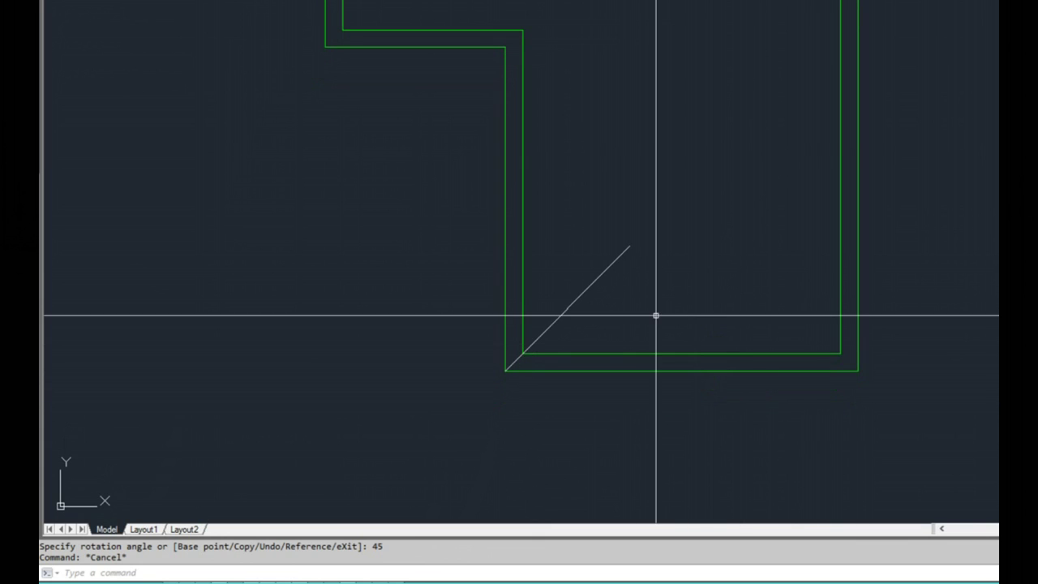
pyautogui.moveTo(690, 336); pyautogui.dragTo(695, 313, button='middle')
# - Mirror a copy of the diagonal about a vertical line through its top end, keeping the original
pyautogui.click(663, 290)
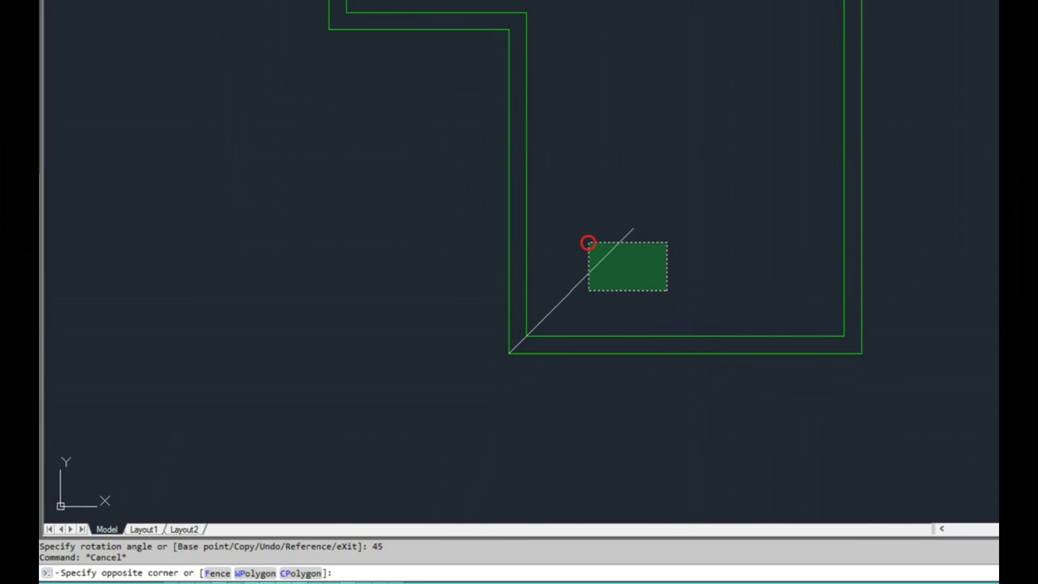
pyautogui.click(588, 243)
pyautogui.scroll(5, 621, 250)
pyautogui.moveTo(617, 268); pyautogui.dragTo(631, 219, button='middle')
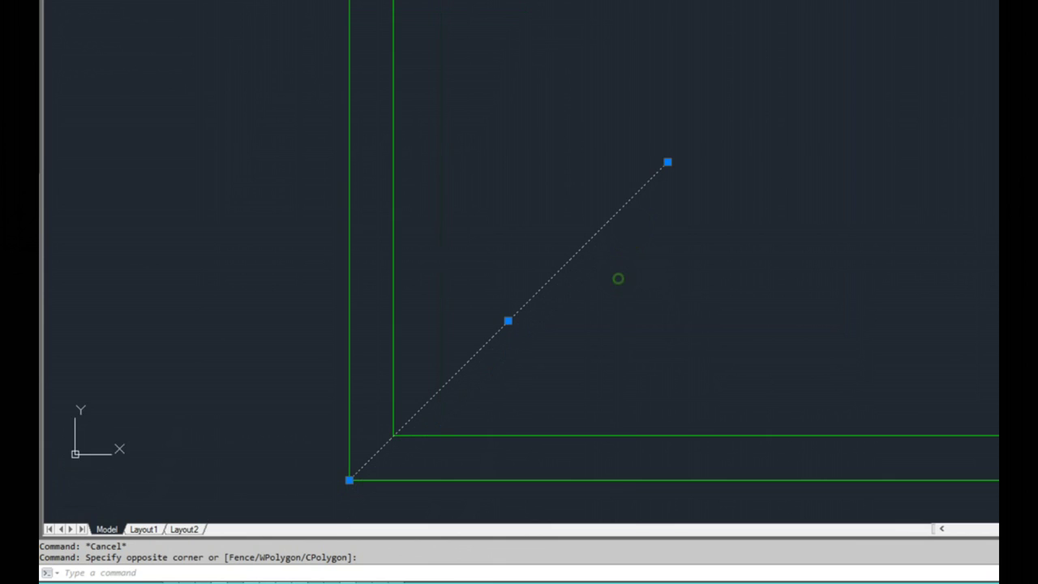
pyautogui.click(669, 164)
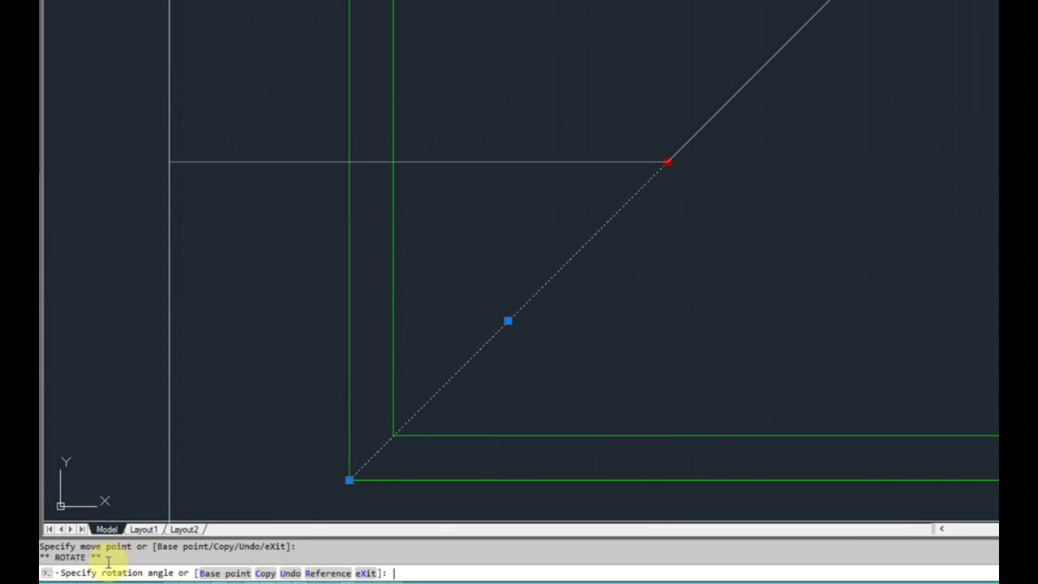
pyautogui.press('space')
pyautogui.press('space')
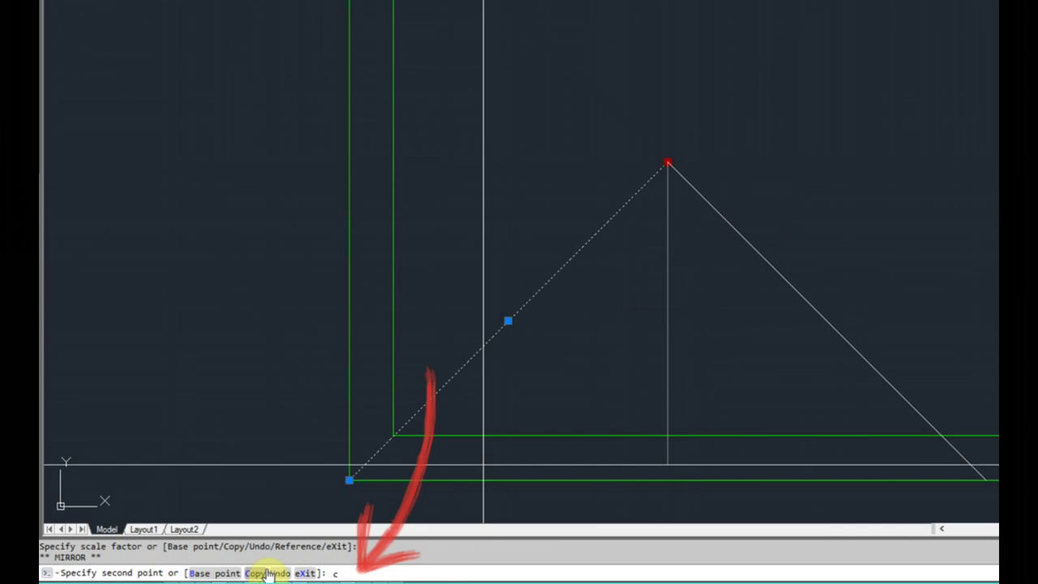
pyautogui.click(268, 573)
pyautogui.scroll(-3, 641, 330)
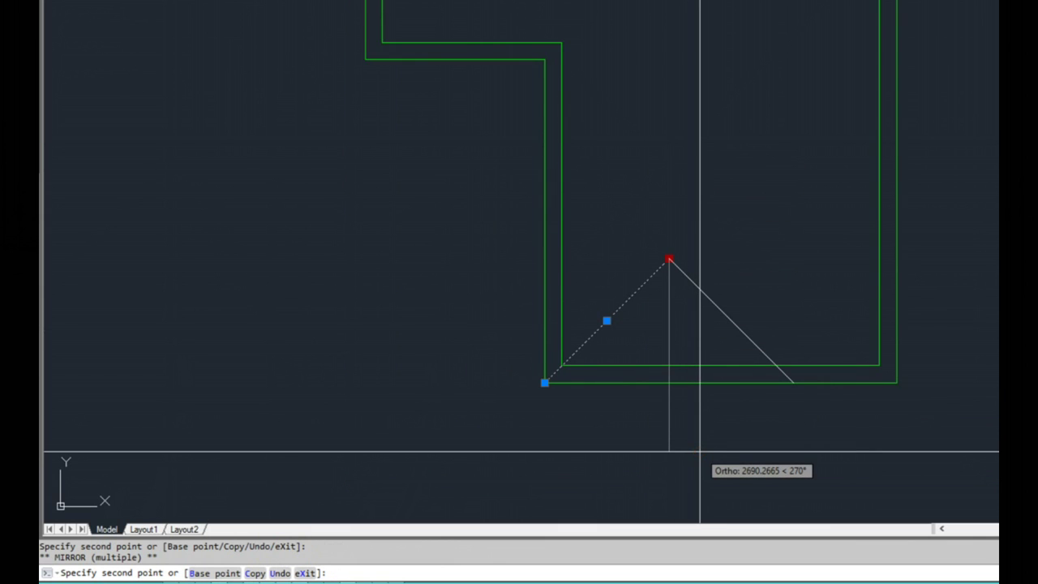
pyautogui.press('Escape')
pyautogui.press('Escape')
# - Select the mirrored right hip line
pyautogui.moveTo(719, 371); pyautogui.dragTo(677, 357, button='middle')
pyautogui.click(710, 307)
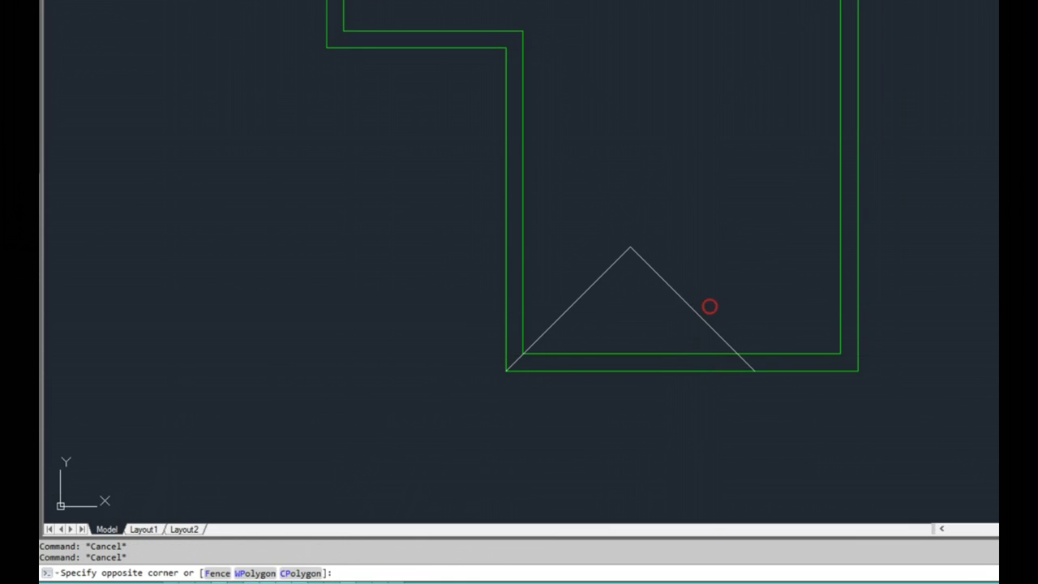
pyautogui.click(666, 312)
# - Move the right hip line so its lower end sits on the wing's lower-right eaves corner
pyautogui.scroll(2, 770, 330)
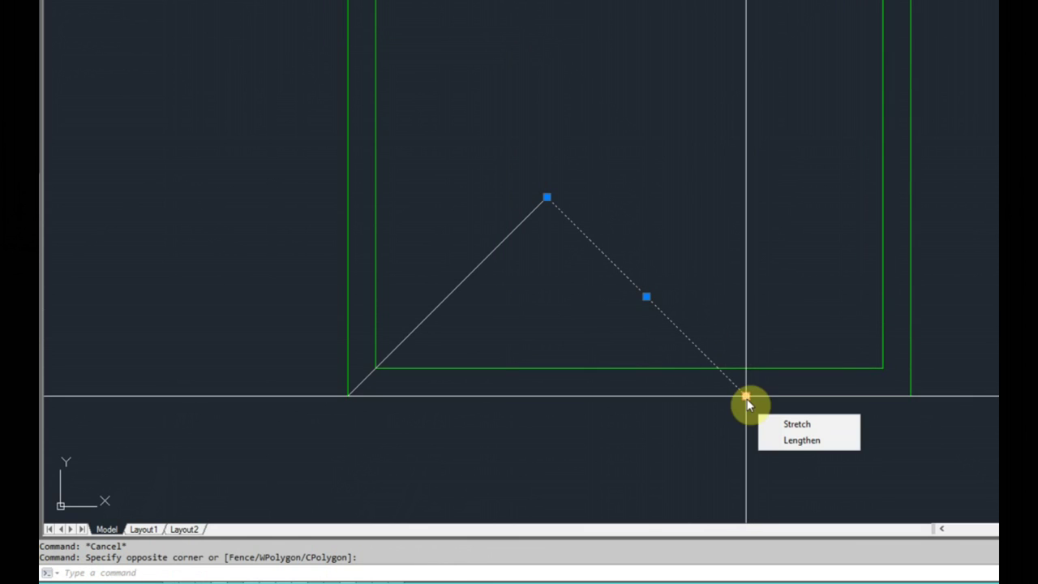
pyautogui.click(746, 396)
pyautogui.press('Escape')
pyautogui.press('Escape')
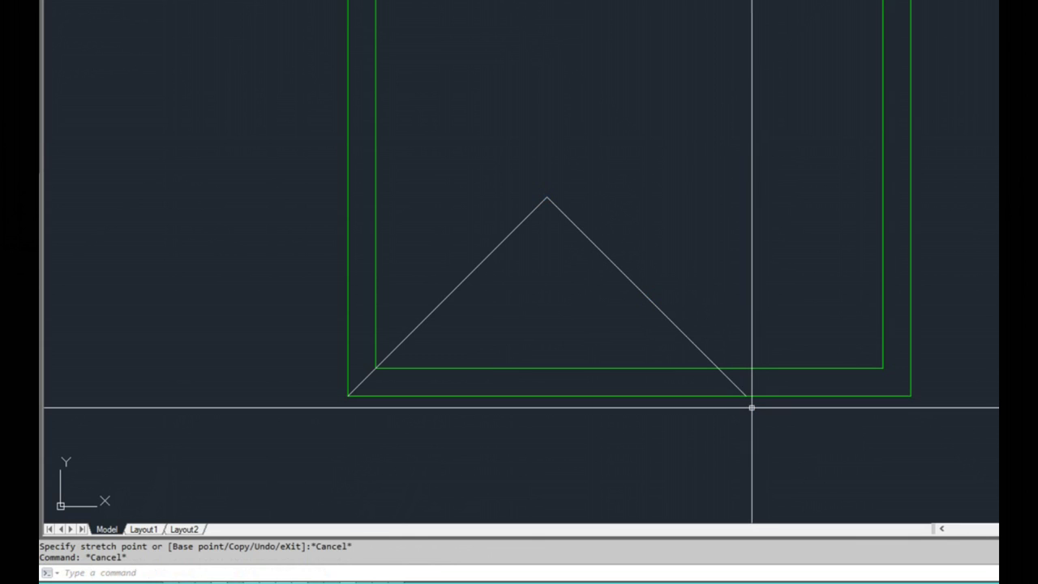
pyautogui.write('m')
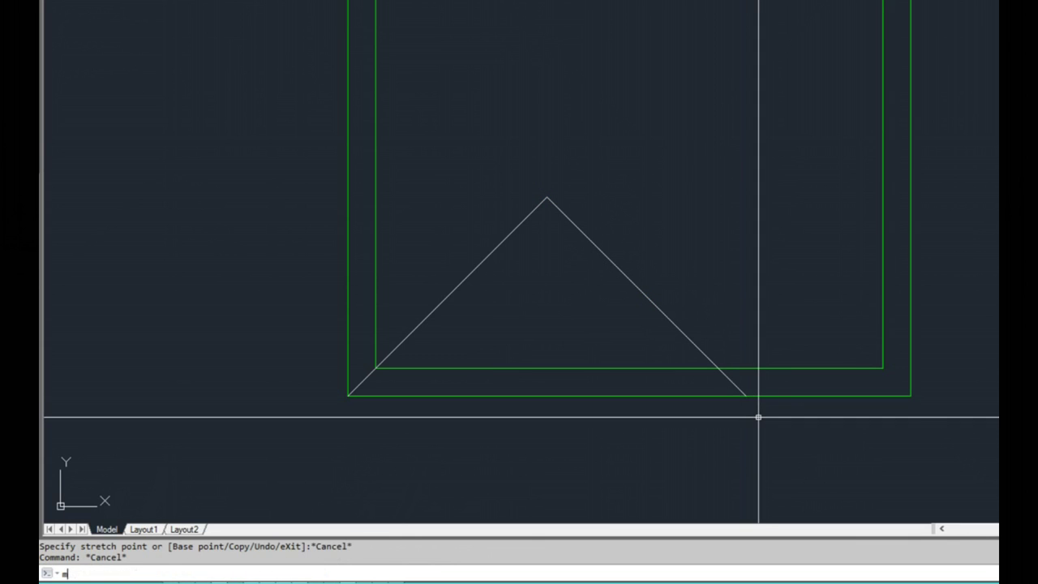
pyautogui.press('Return')
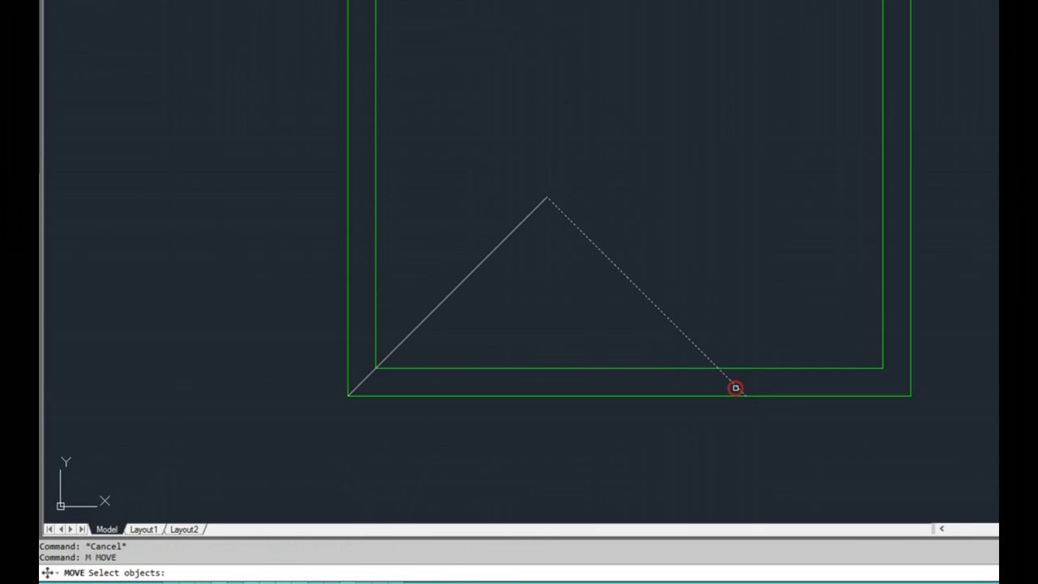
pyautogui.press('Return')
pyautogui.scroll(2, 746, 396)
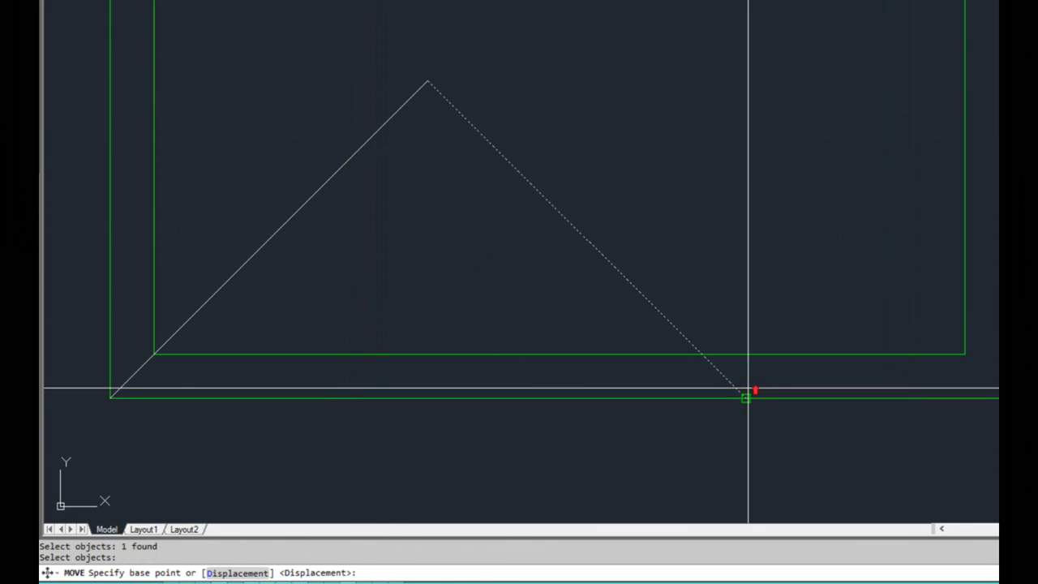
pyautogui.click(746, 398)
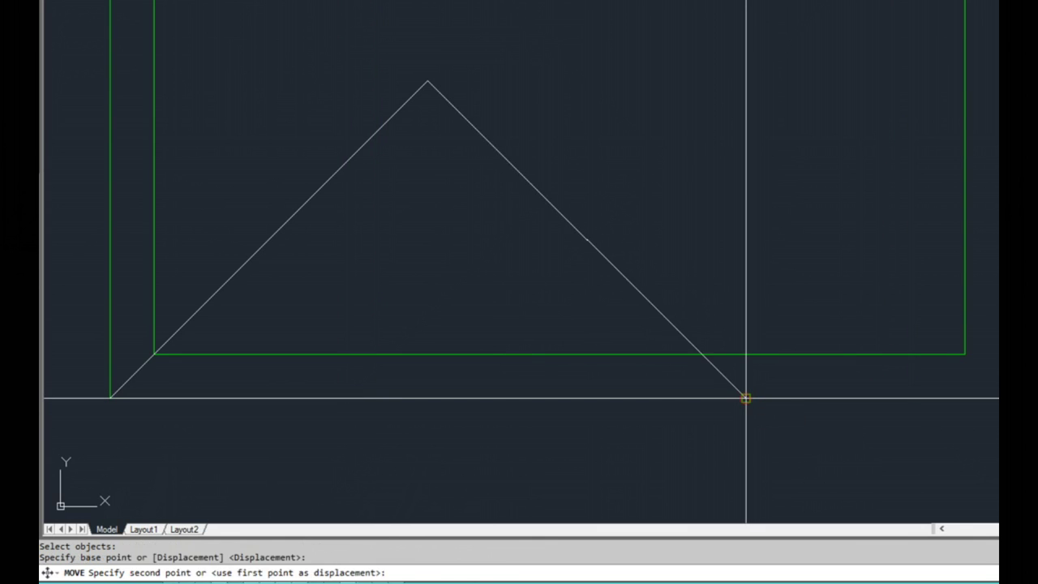
pyautogui.click(979, 399)
pyautogui.scroll(-3, 843, 349)
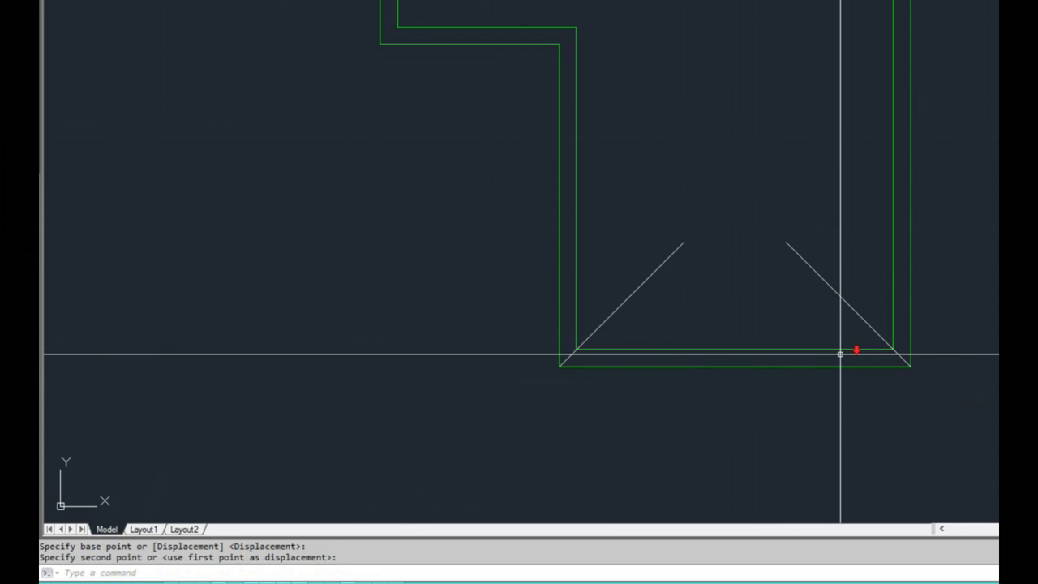
pyautogui.press('Escape')
# - Adjust the view to show the whole outline and the bottom wing's end
pyautogui.moveTo(827, 335); pyautogui.dragTo(797, 389, button='middle')
pyautogui.scroll(3, 704, 313)
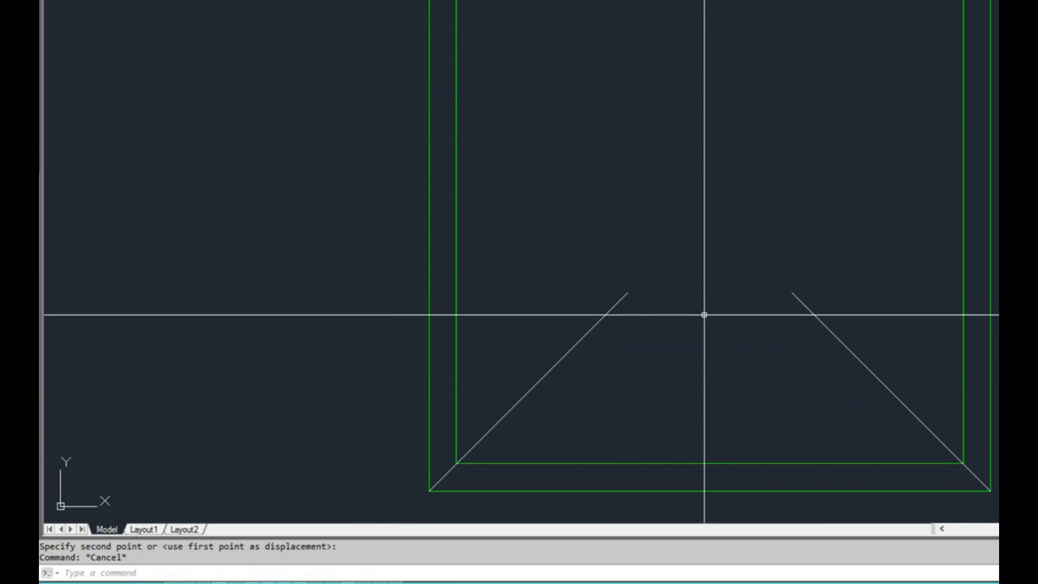
pyautogui.scroll(-3, 702, 308)
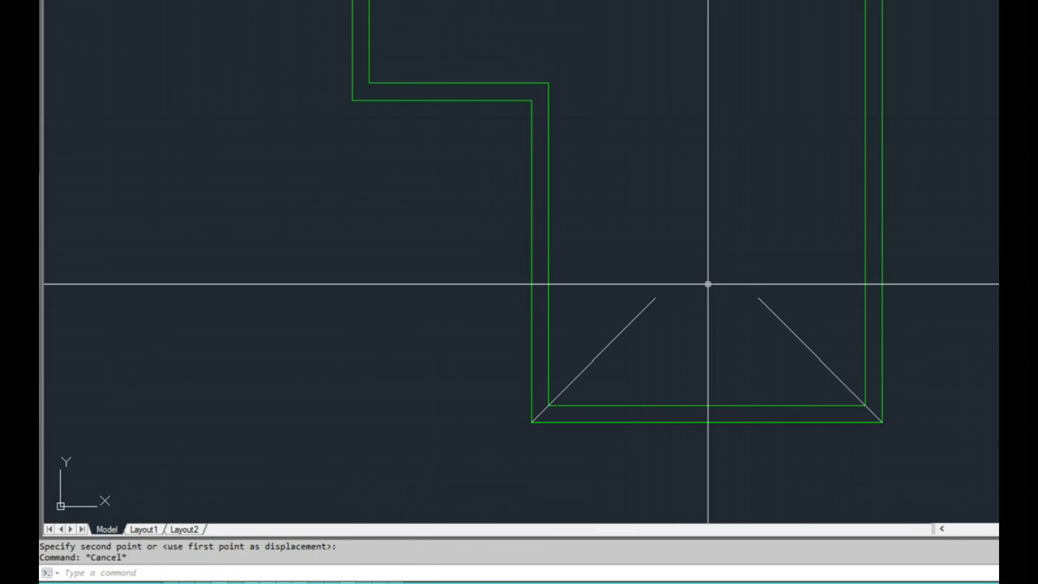
pyautogui.scroll(2, 729, 277)
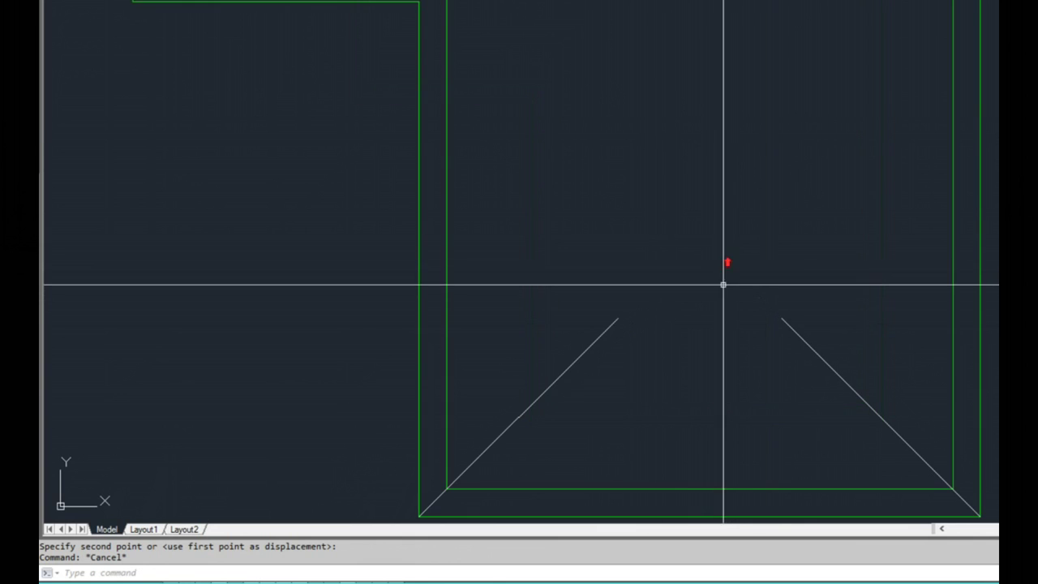
pyautogui.press('Escape')
pyautogui.moveTo(725, 297); pyautogui.dragTo(711, 273, button='middle')
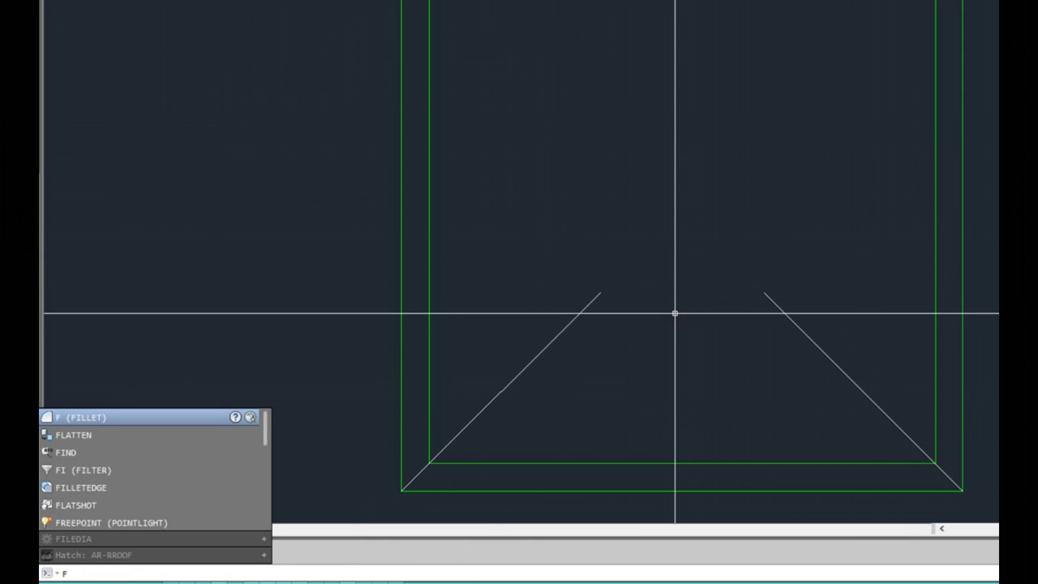
# - Fillet the two diagonals with radius 0 to close the gap into a single peak
pyautogui.press('Return')
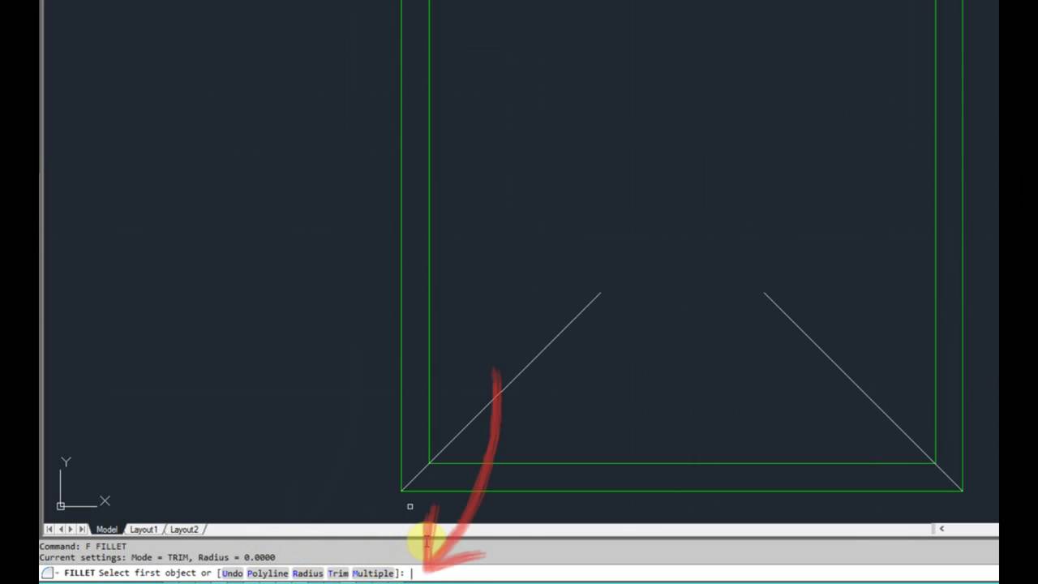
pyautogui.press('Return')
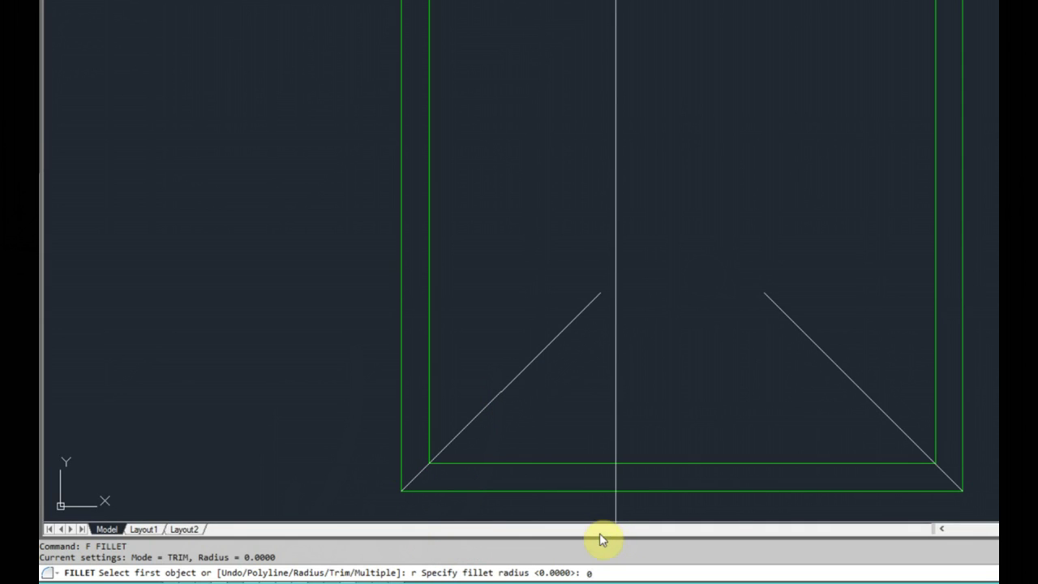
pyautogui.press('Return')
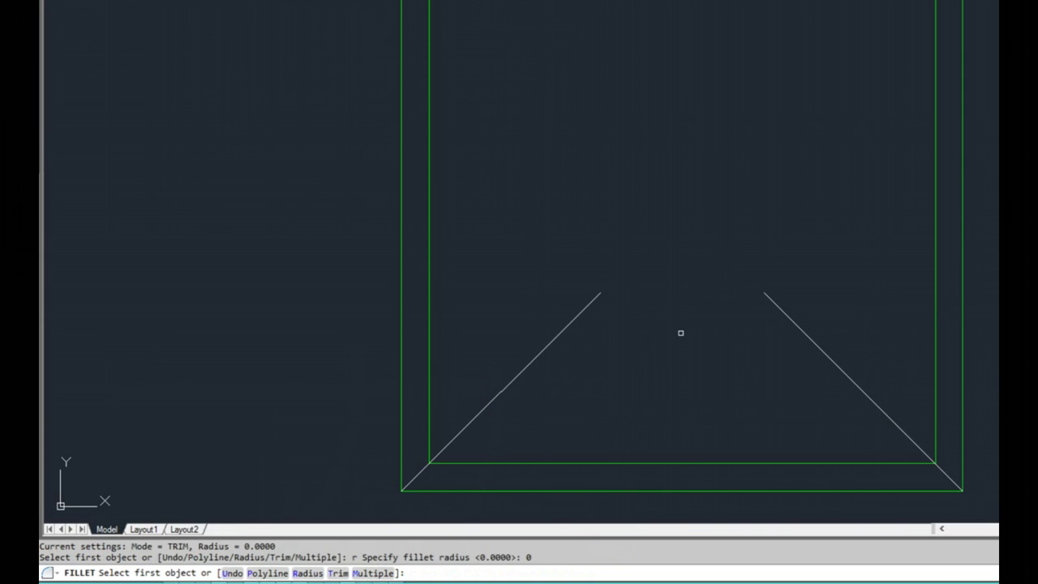
pyautogui.moveTo(638, 368); pyautogui.dragTo(573, 323, button='middle')
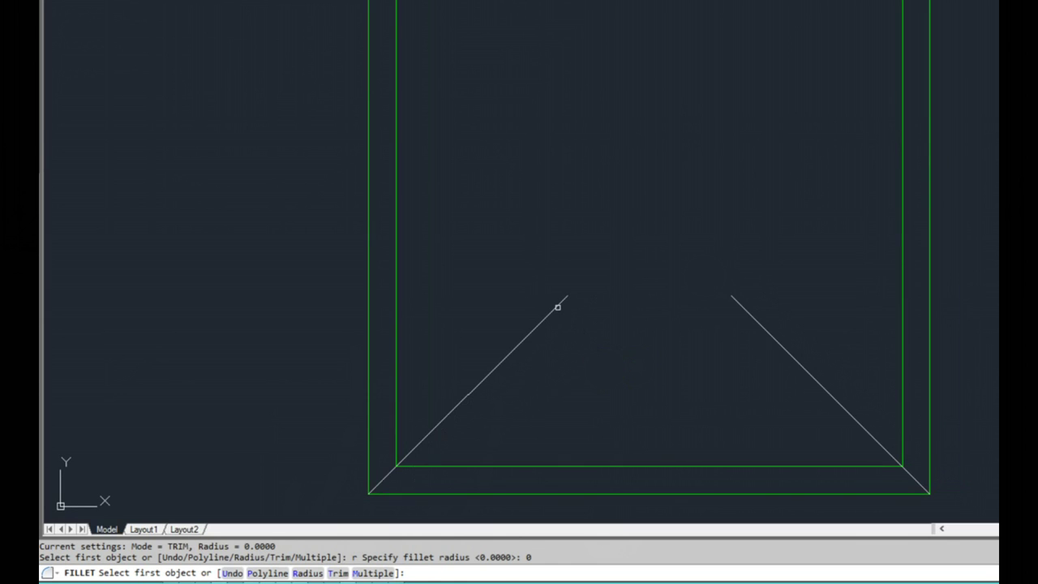
pyautogui.click(742, 306)
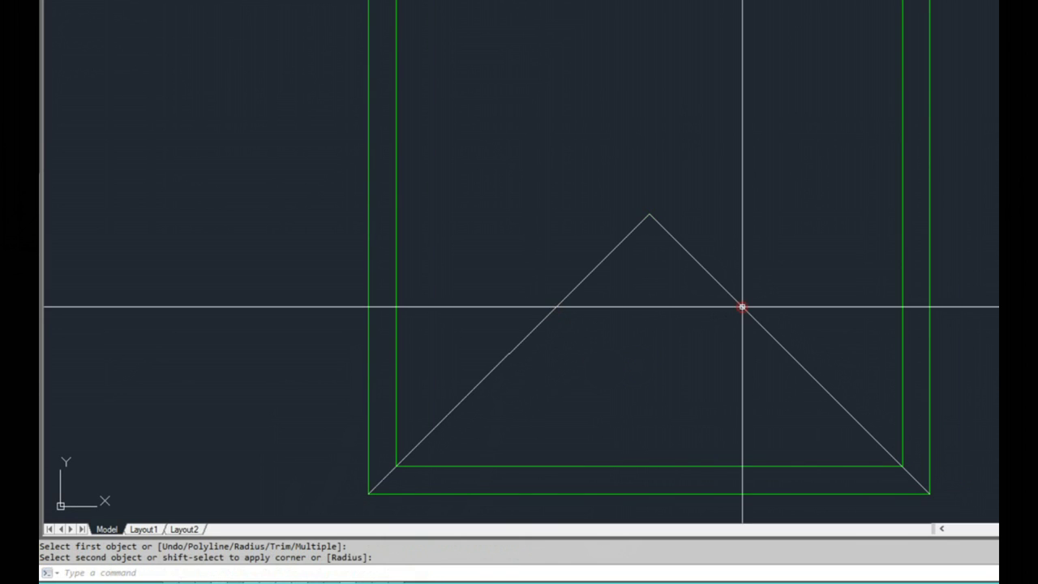
pyautogui.moveTo(654, 370); pyautogui.dragTo(604, 301, button='middle')
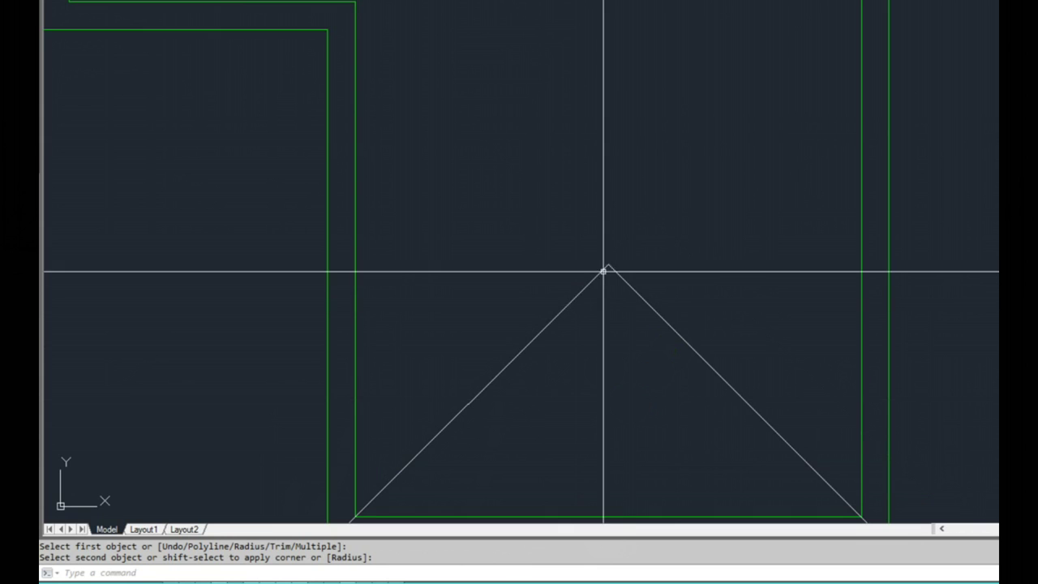
pyautogui.scroll(3, 609, 260)
pyautogui.scroll(-5, 643, 294)
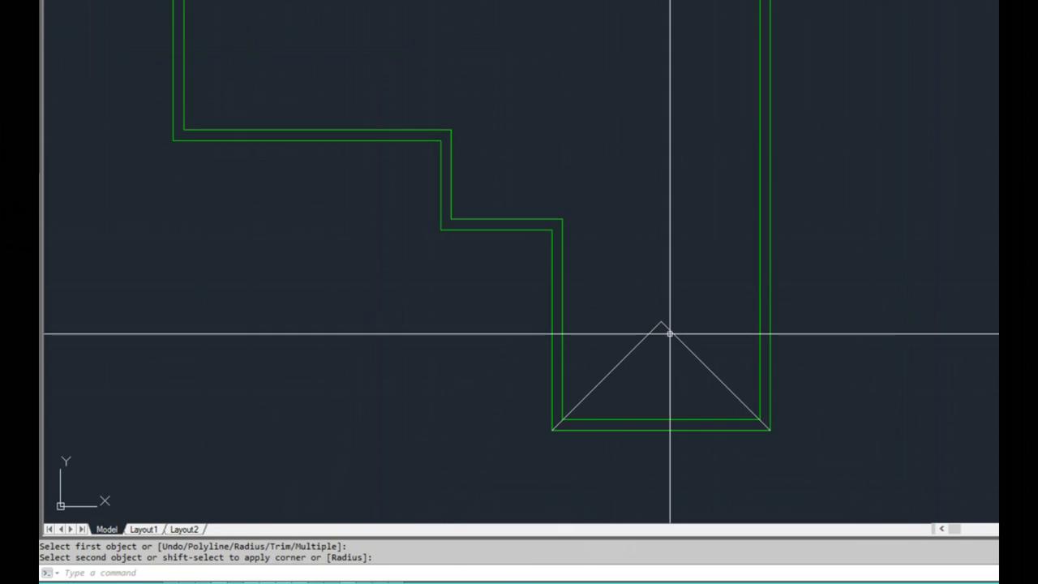
pyautogui.moveTo(667, 360); pyautogui.dragTo(659, 366, button='middle')
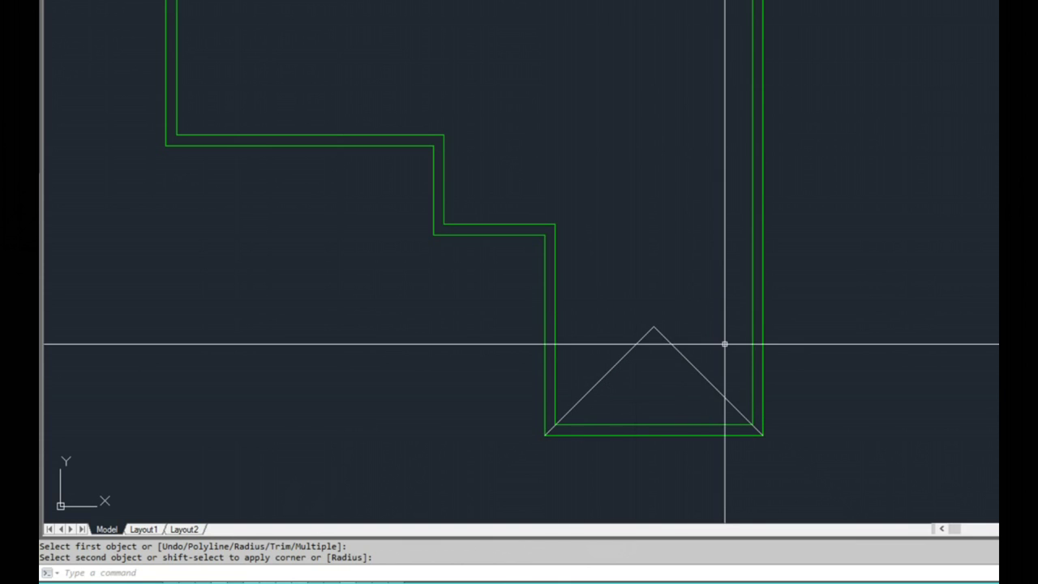
pyautogui.moveTo(627, 401); pyautogui.dragTo(625, 381, button='middle')
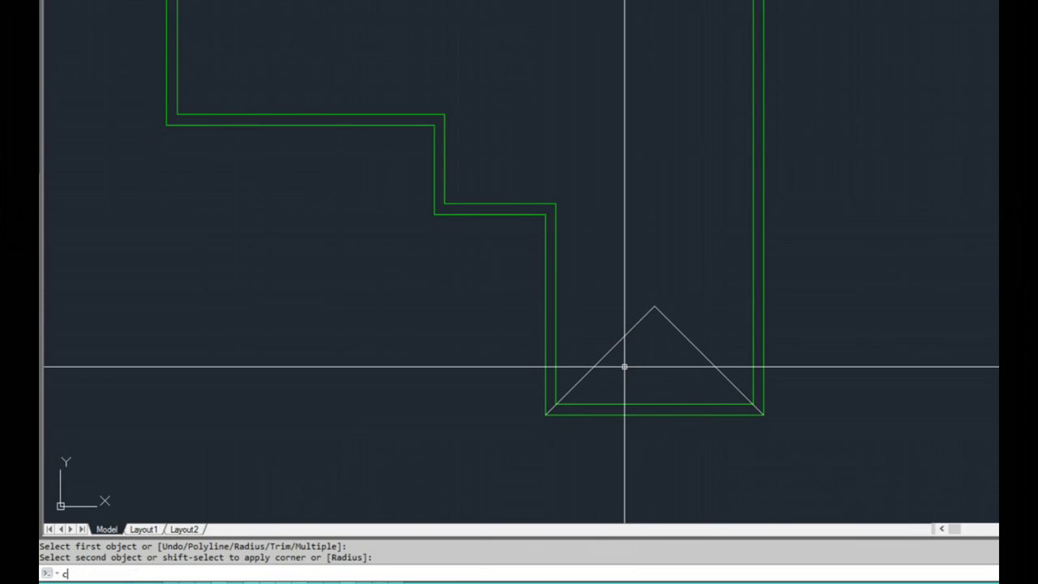
# - Copy the hip line to the inner corner, the next step corner and the left wing's lower corner
pyautogui.write('o')
pyautogui.press('Return')
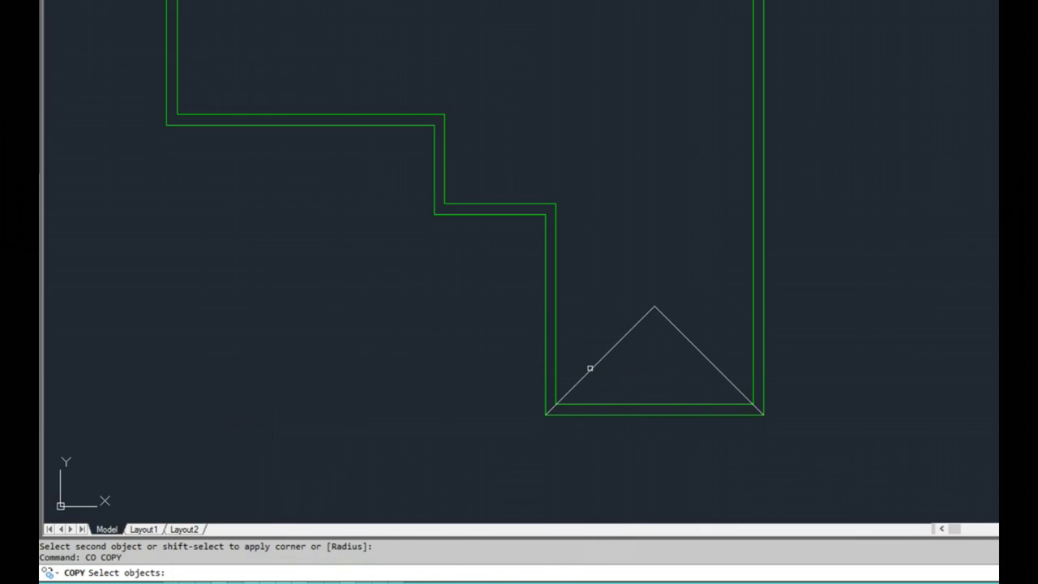
pyautogui.press('Return')
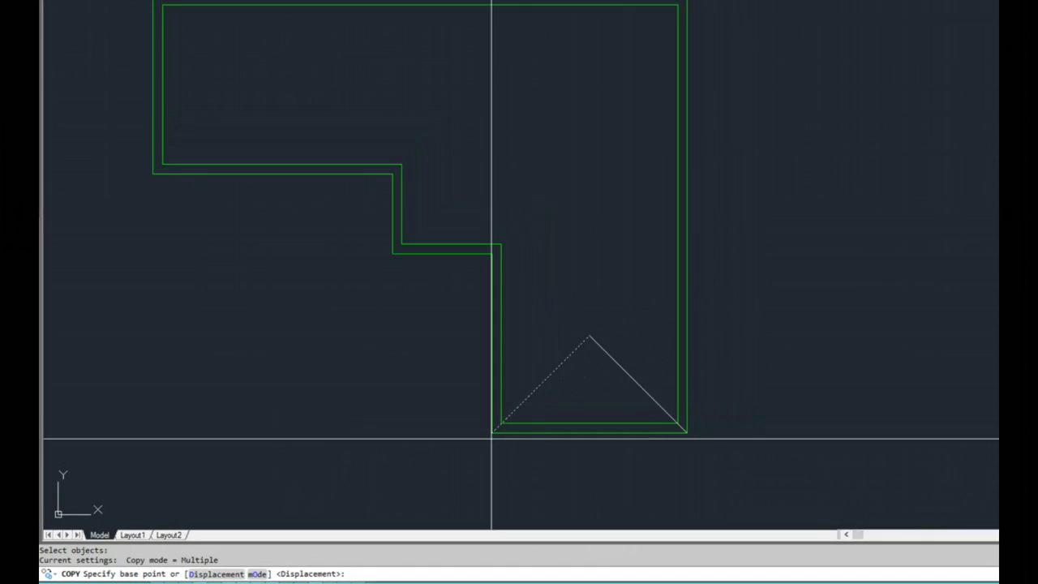
pyautogui.click(548, 413)
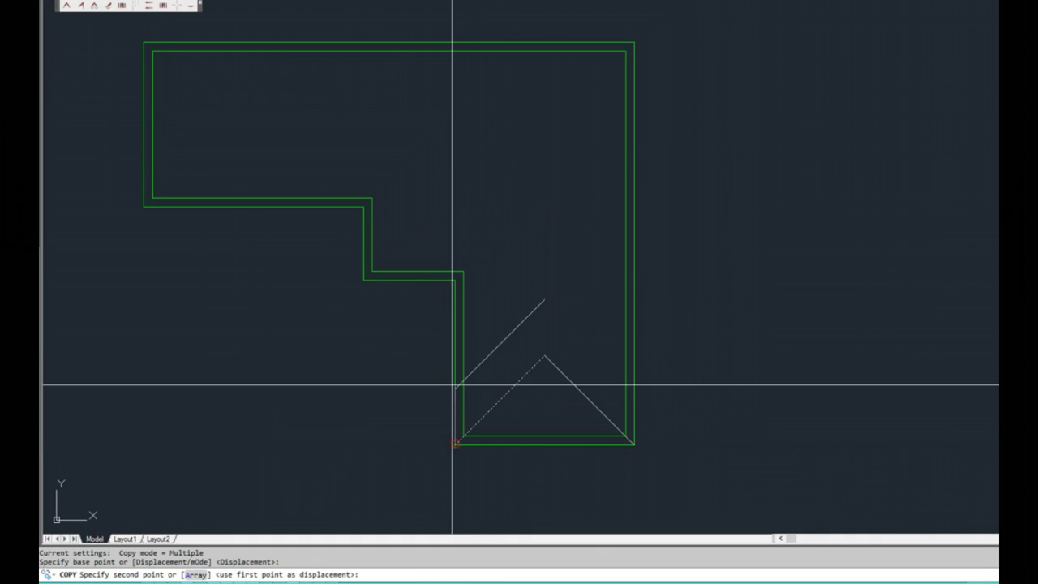
pyautogui.click(456, 277)
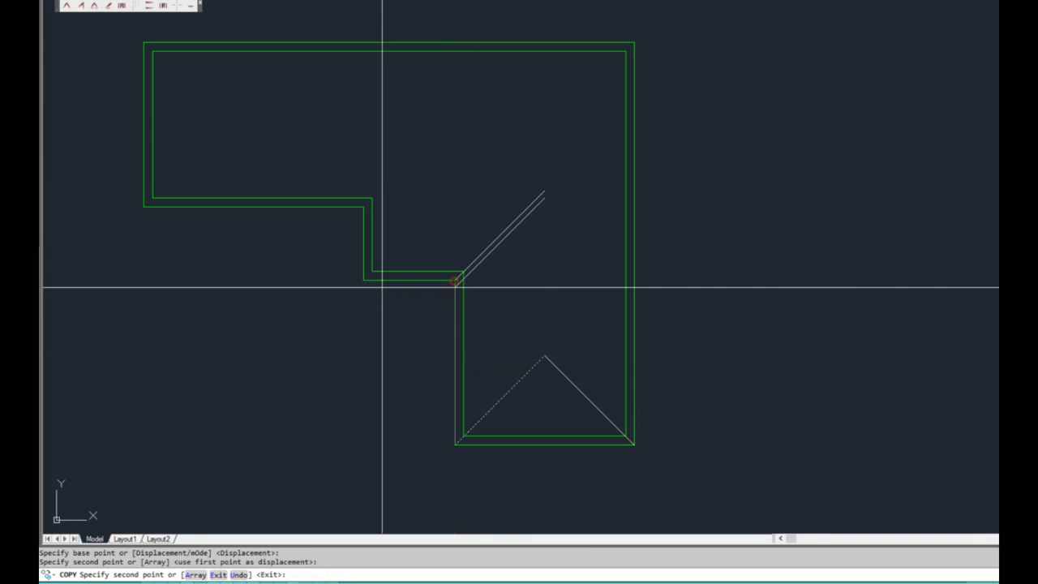
pyautogui.click(362, 211)
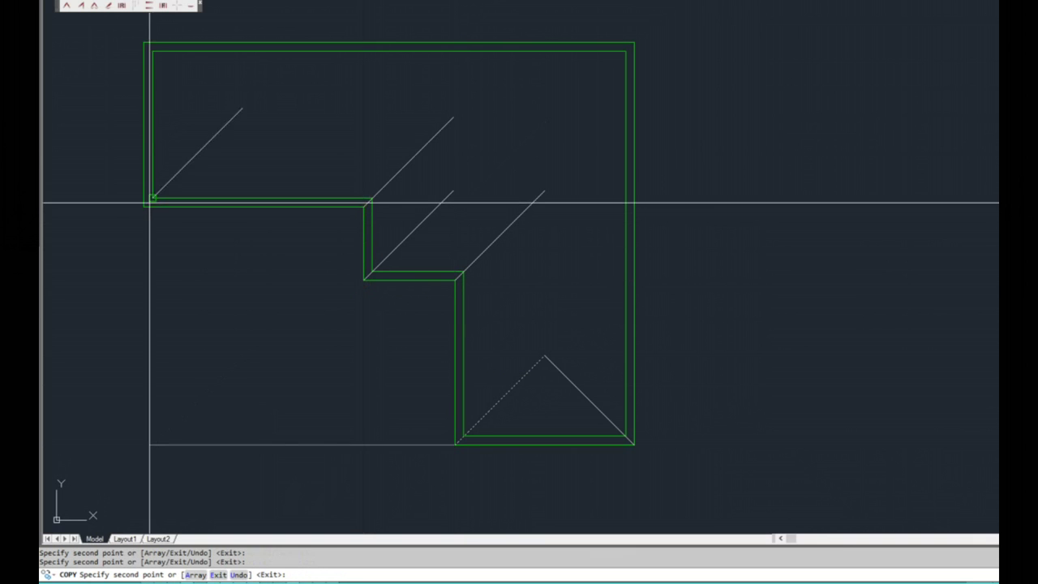
pyautogui.click(144, 208)
pyautogui.press('Return')
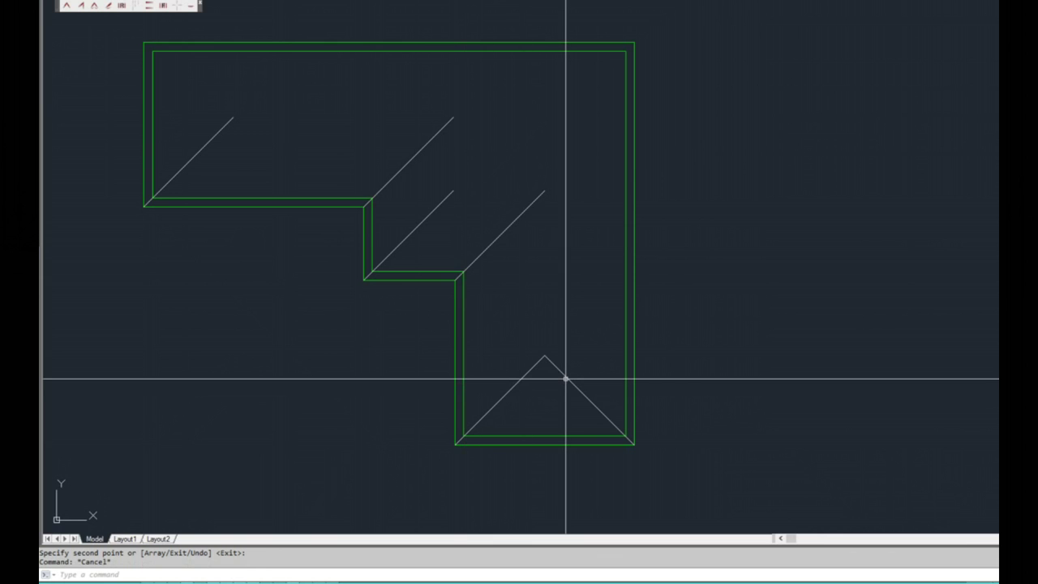
# - Copy the other hip line to the outline's top-right corner
pyautogui.write('co')
pyautogui.press('Return')
pyautogui.press('Return')
pyautogui.click(544, 190)
pyautogui.click(633, 51)
pyautogui.press('Escape')
pyautogui.press('Escape')
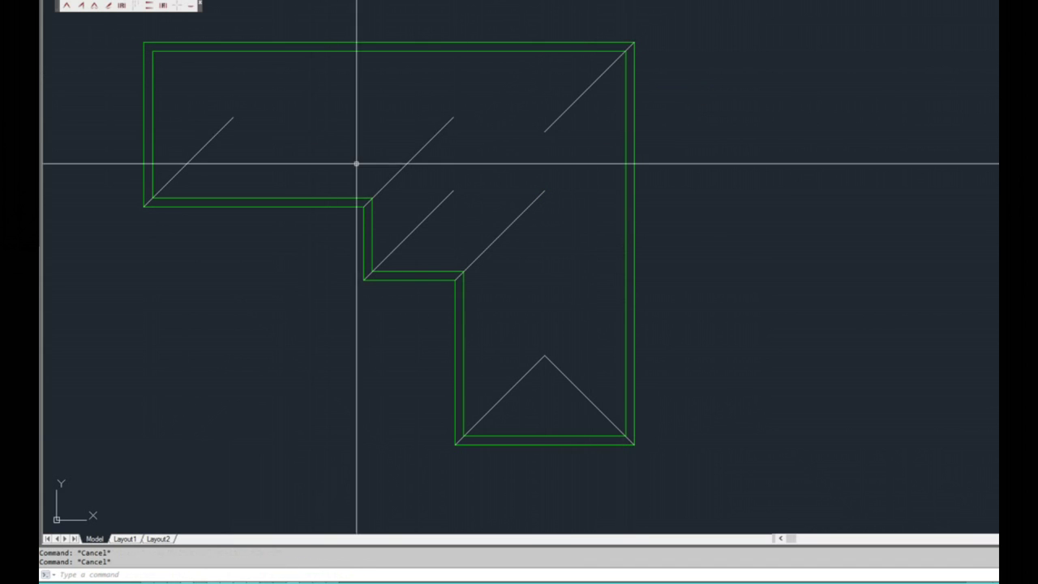
pyautogui.write('co')
pyautogui.press('Return')
pyautogui.press('Return')
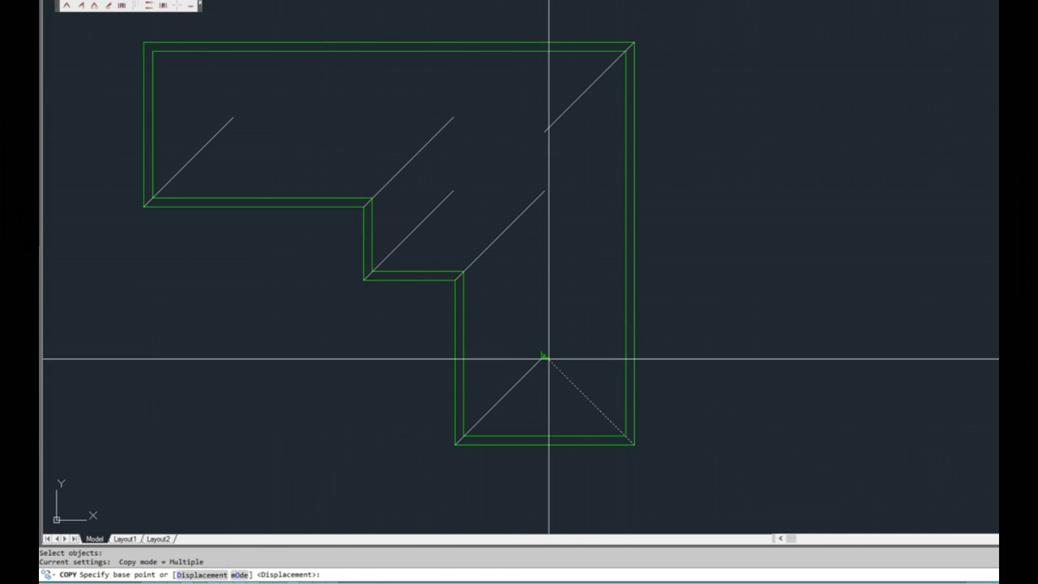
pyautogui.click(544, 356)
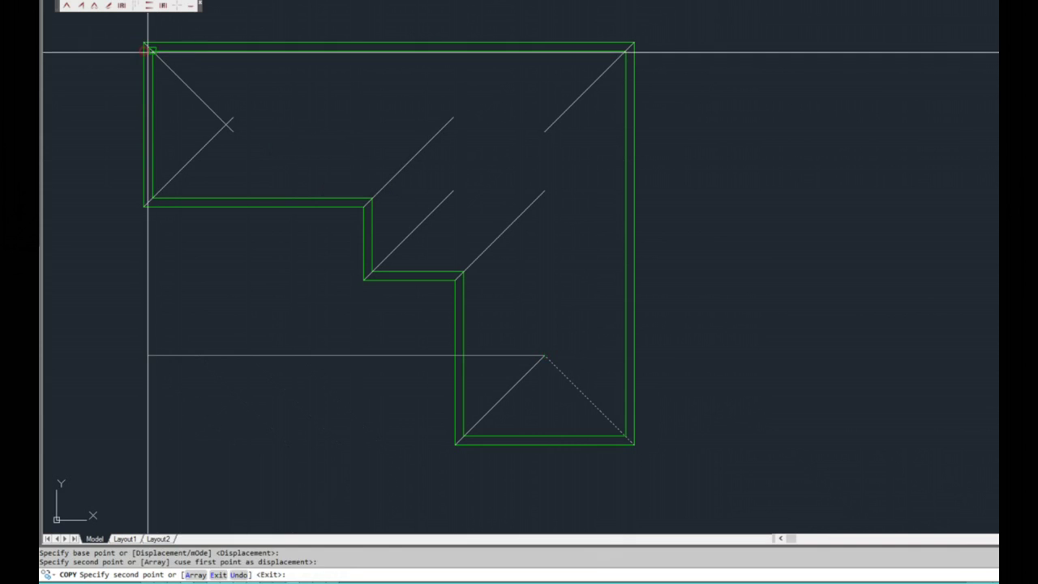
pyautogui.press('Escape')
pyautogui.press('Escape')
# - Fillet the two left-end diagonals to form the upper wing's triangular hip end
pyautogui.moveTo(311, 213); pyautogui.dragTo(340, 237, button='middle')
pyautogui.scroll(2, 229, 152)
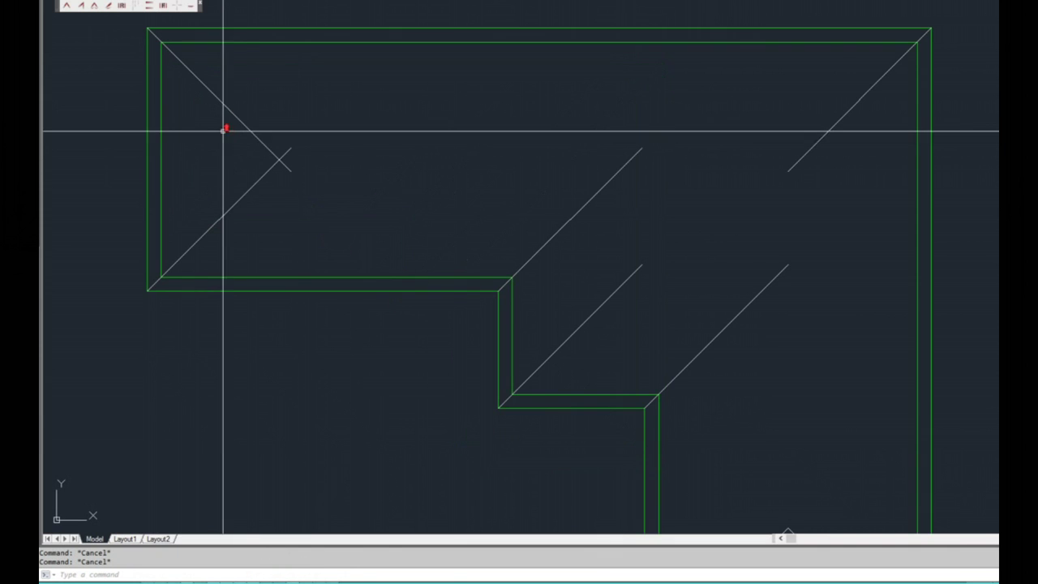
pyautogui.write('f')
pyautogui.press('Return')
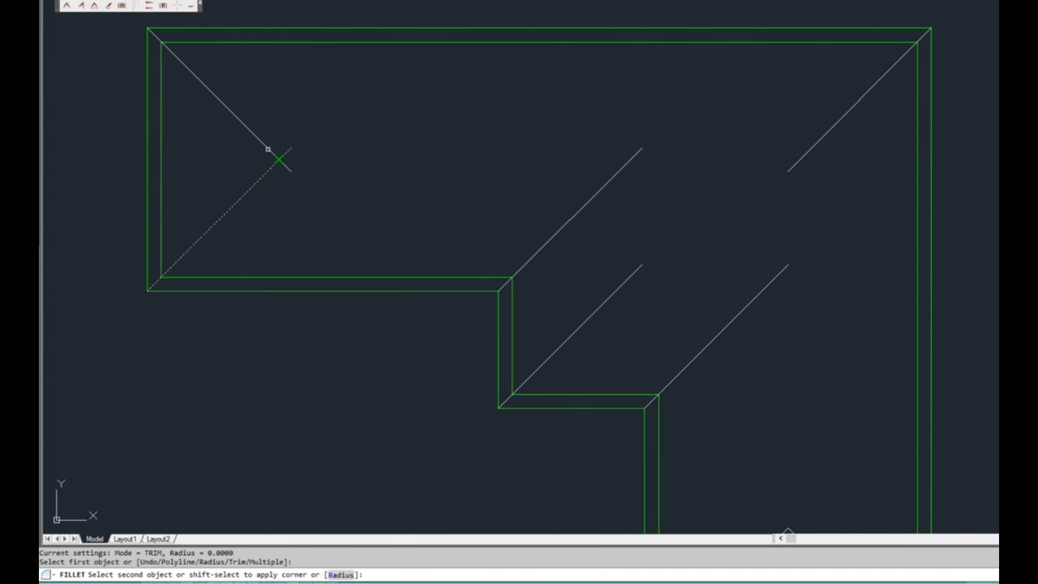
pyautogui.click(276, 164)
pyautogui.scroll(-4, 364, 230)
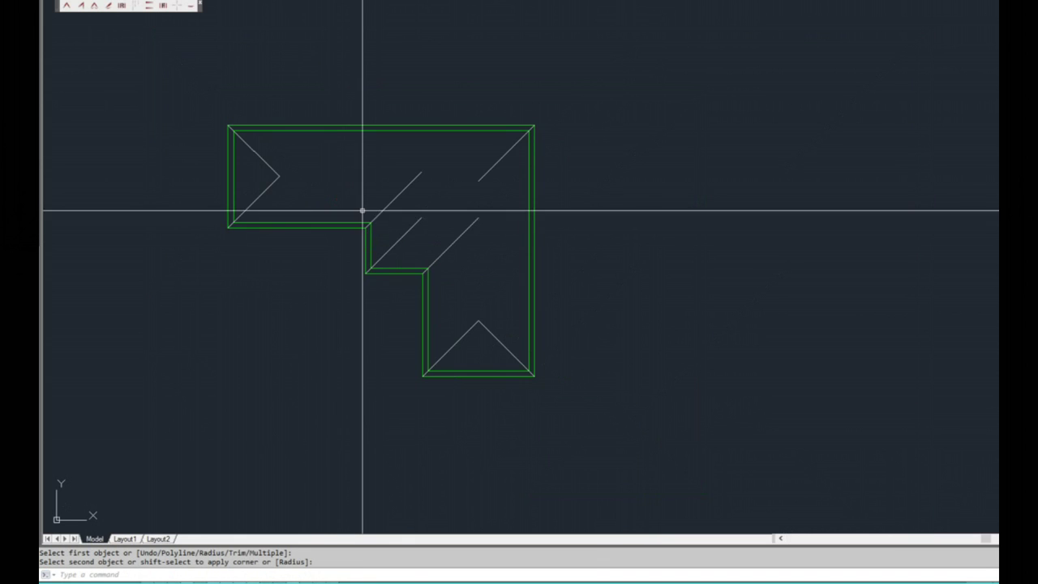
pyautogui.scroll(2, 455, 248)
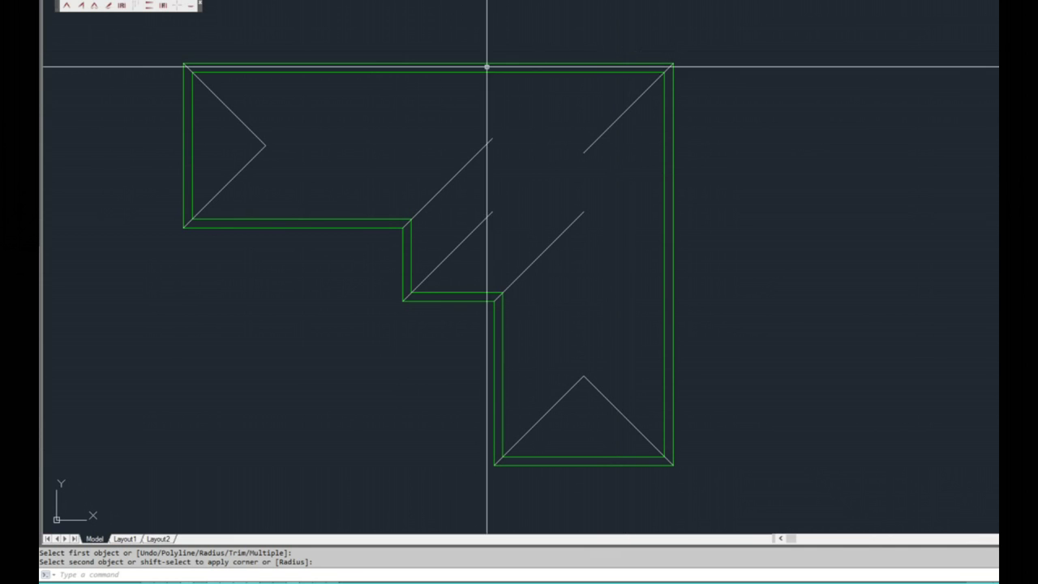
pyautogui.click(457, 0)
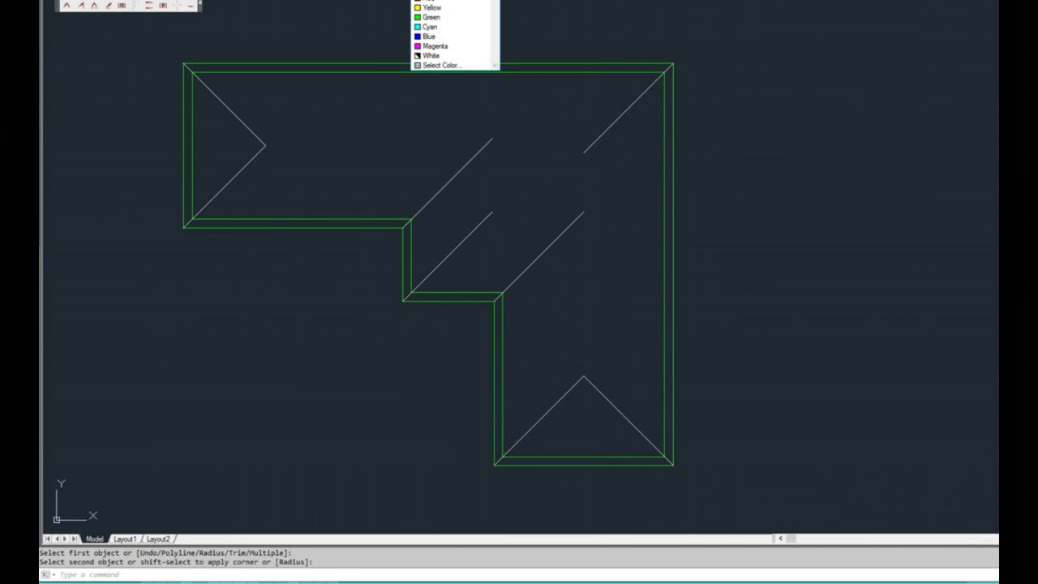
# - In Yellow, draw rectangles over the vertical wing and from the inner corner to the top-left corner
pyautogui.click(458, 8)
pyautogui.write('rec')
pyautogui.press('Return')
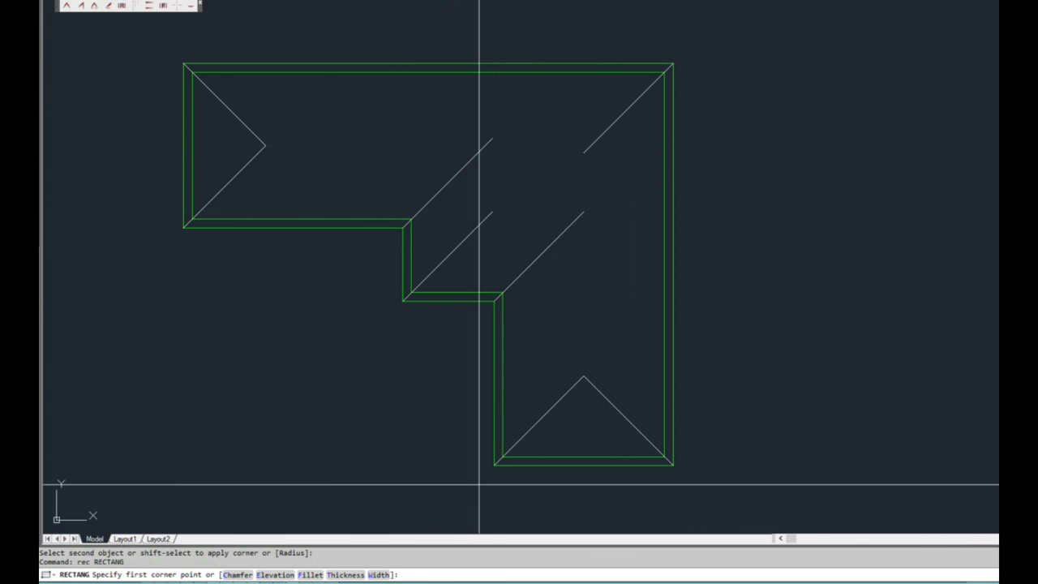
pyautogui.click(494, 465)
pyautogui.click(673, 63)
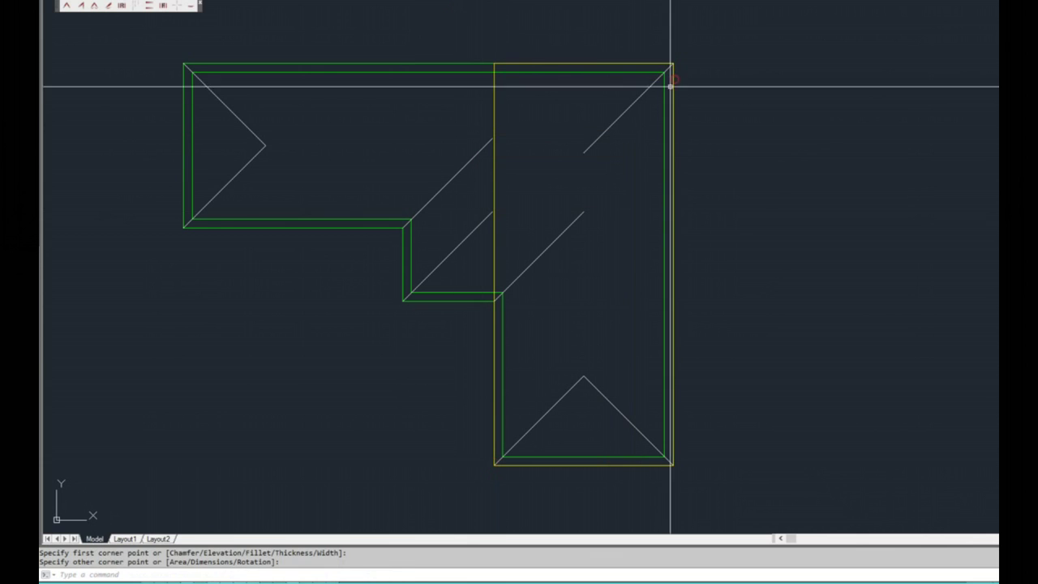
pyautogui.press('Return')
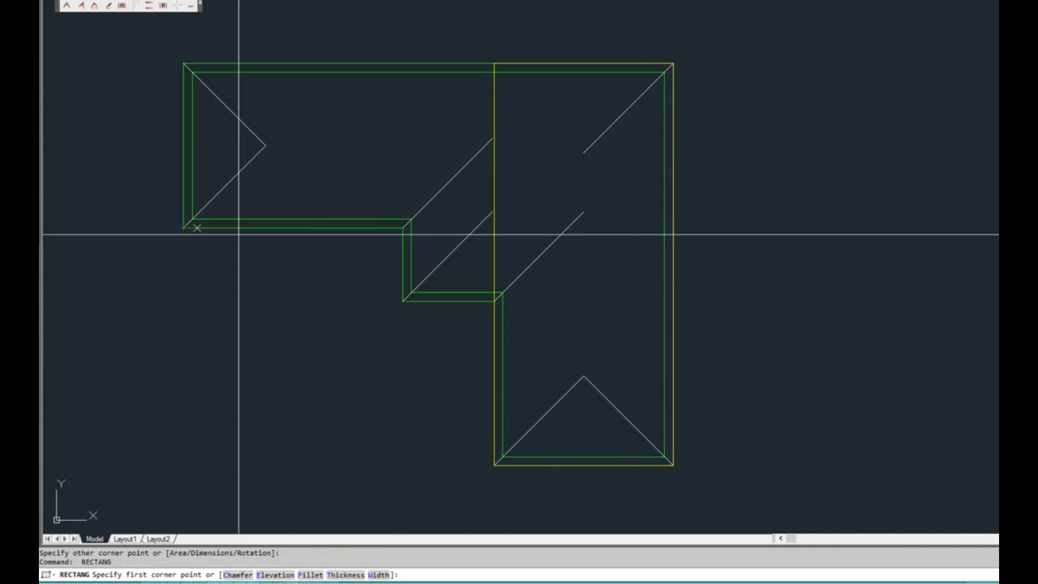
pyautogui.click(412, 228)
pyautogui.click(183, 63)
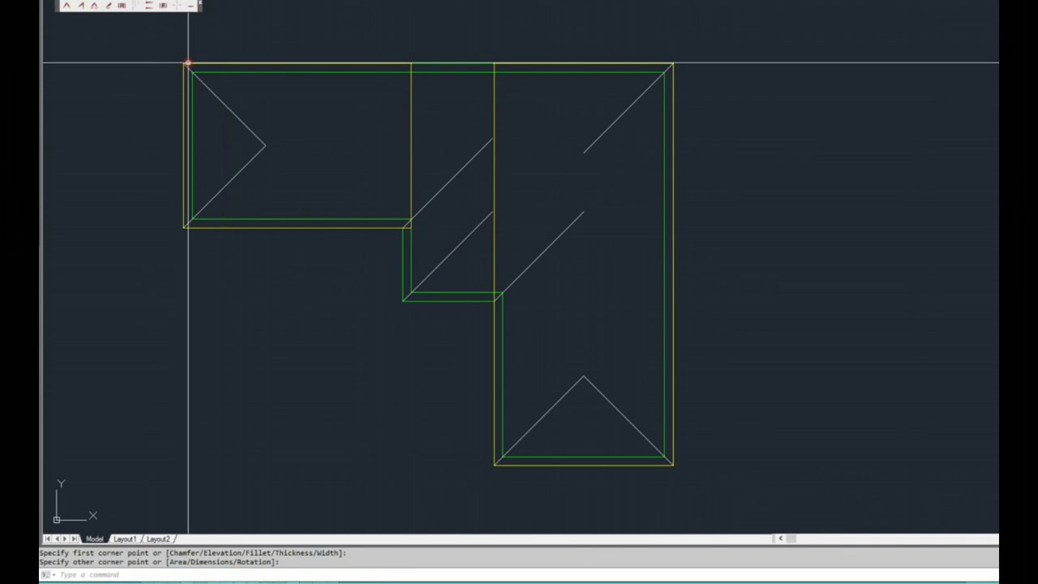
pyautogui.press('Return')
pyautogui.click(403, 298)
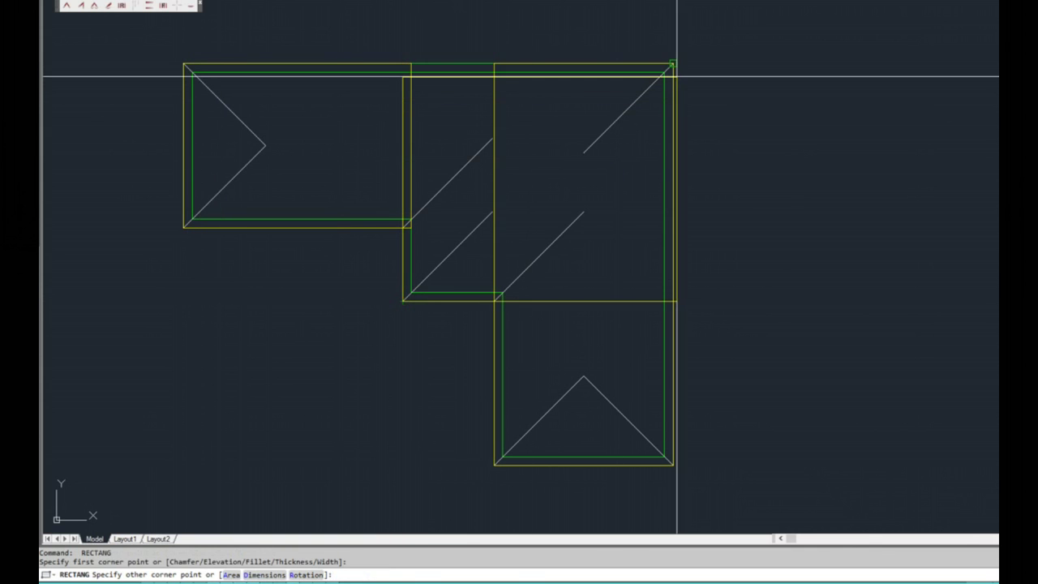
pyautogui.press('Escape')
# - Select the junction rectangle and the left wing rectangle
pyautogui.moveTo(663, 353)
pyautogui.mouseDown(button='middle')
pyautogui.moveTo(648, 346)
pyautogui.moveTo(678, 358)
pyautogui.mouseUp(button='middle')
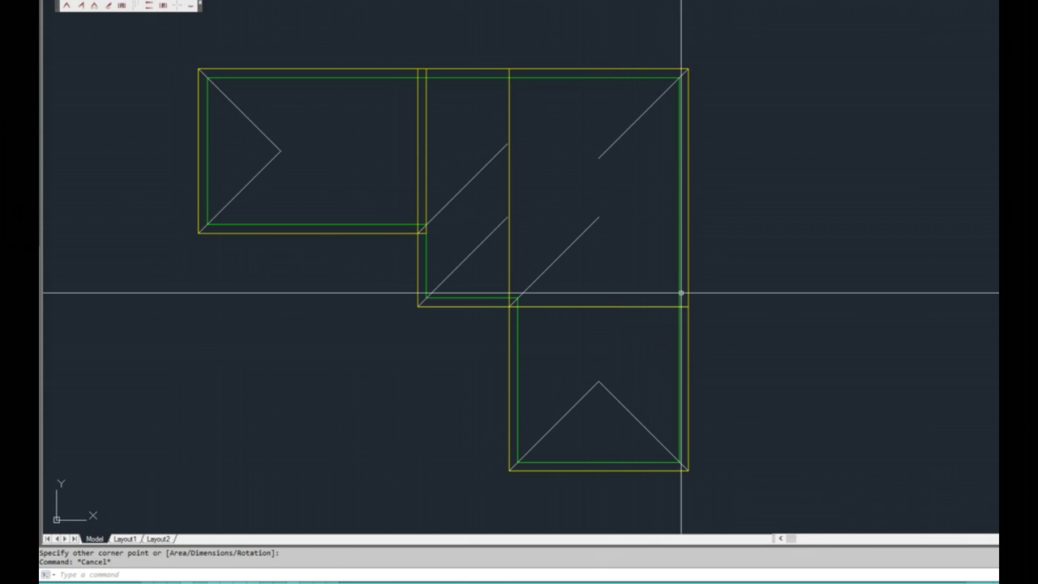
pyautogui.click(651, 306)
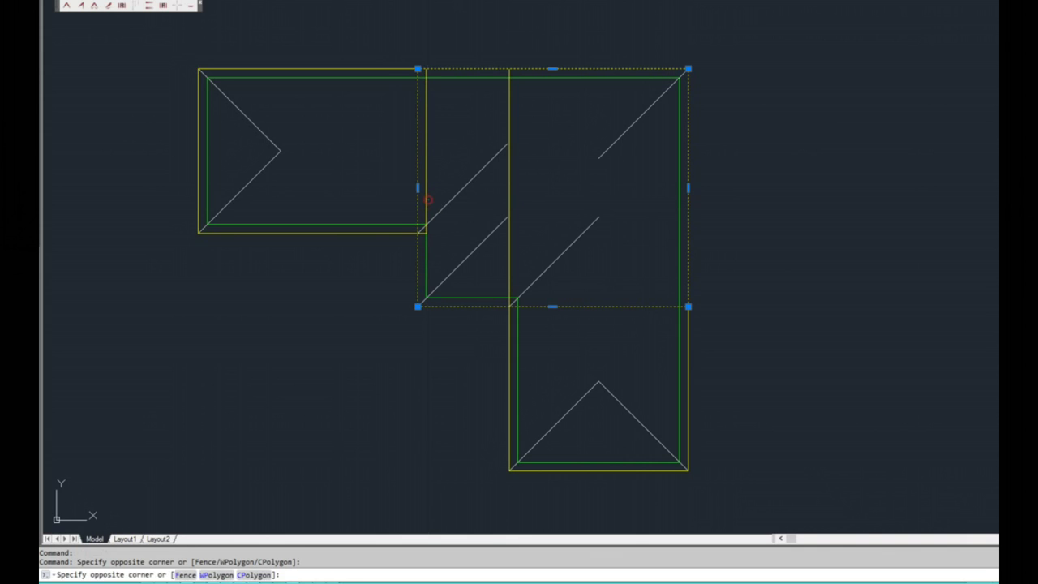
pyautogui.click(425, 199)
# - Erase the two selected yellow rectangles
pyautogui.write('e')
pyautogui.press('Return')
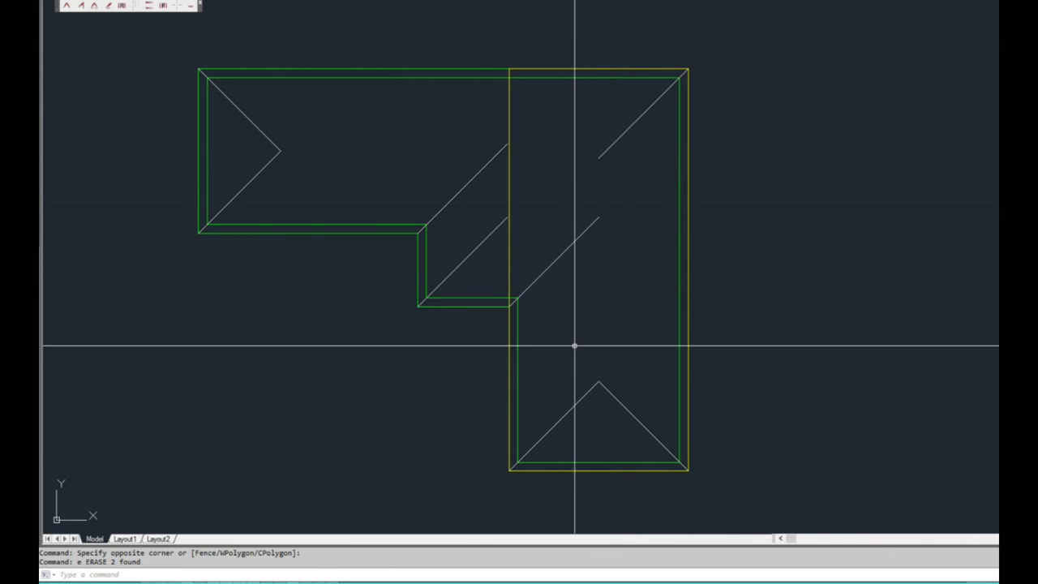
pyautogui.press('Return')
pyautogui.click(631, 404)
# - Copy the lower hip pair up to the top of the vertical wing
pyautogui.write('o')
pyautogui.press('Return')
pyautogui.press('Return')
pyautogui.click(598, 382)
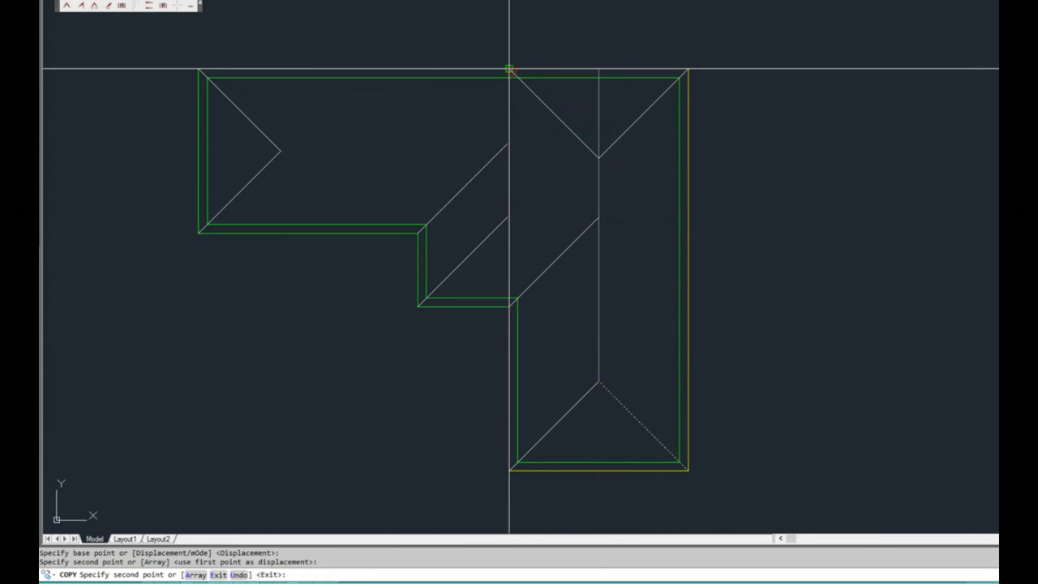
pyautogui.press('Escape')
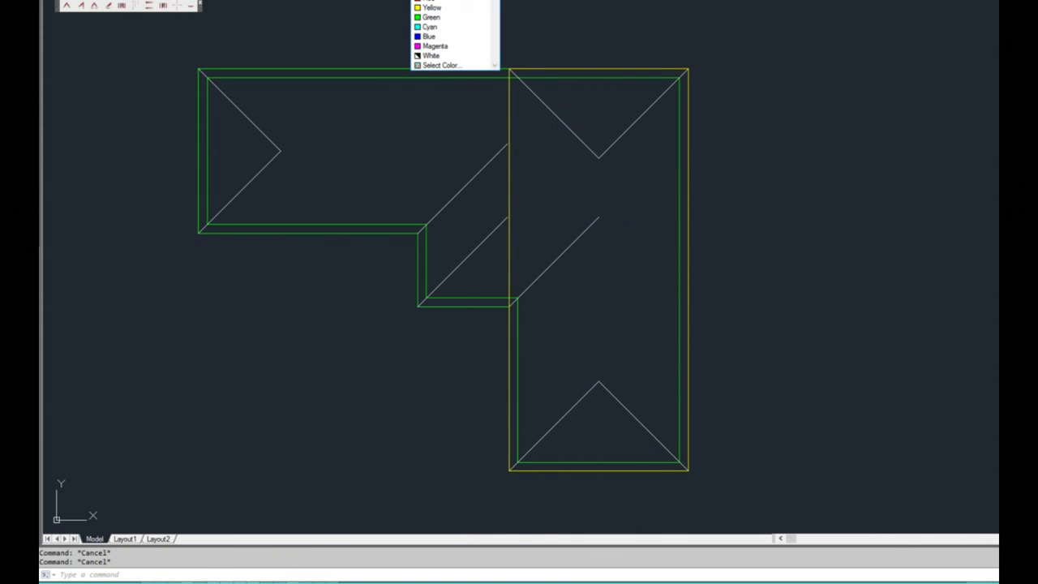
# - Draw the vertical wing's ridge line between its upper and lower hip apexes
pyautogui.write('l')
pyautogui.press('Return')
pyautogui.click(598, 158)
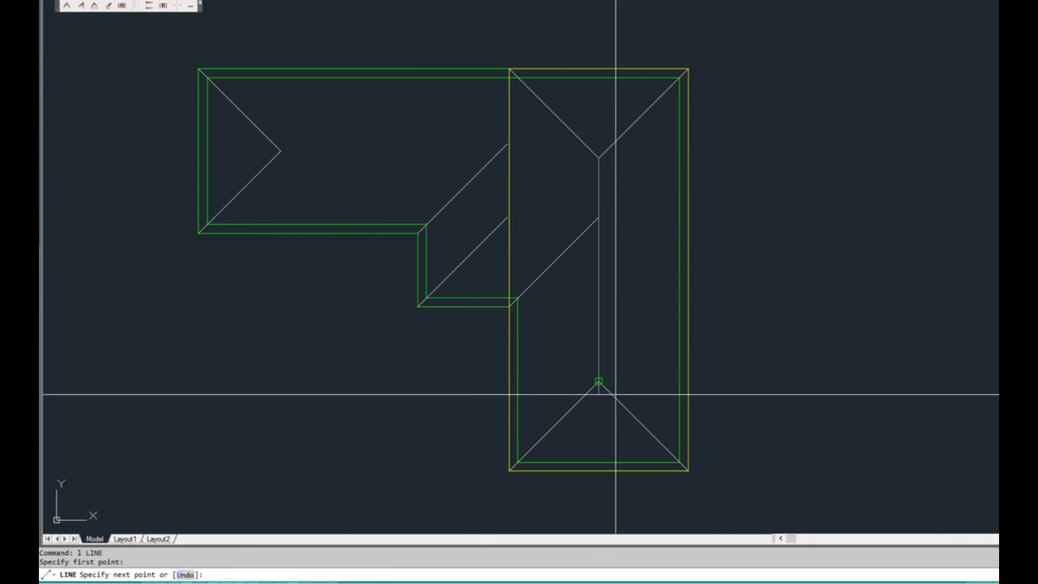
pyautogui.click(610, 381)
pyautogui.press('Escape')
pyautogui.scroll(2, 629, 162)
pyautogui.scroll(-2, 637, 251)
pyautogui.moveTo(627, 288)
pyautogui.mouseDown(button='middle')
pyautogui.moveTo(635, 268)
pyautogui.moveTo(602, 289)
pyautogui.moveTo(612, 290)
pyautogui.mouseUp(button='middle')
# - Start a ridge line at the left wing's hip apex
pyautogui.write('l')
pyautogui.press('Return')
pyautogui.click(308, 168)
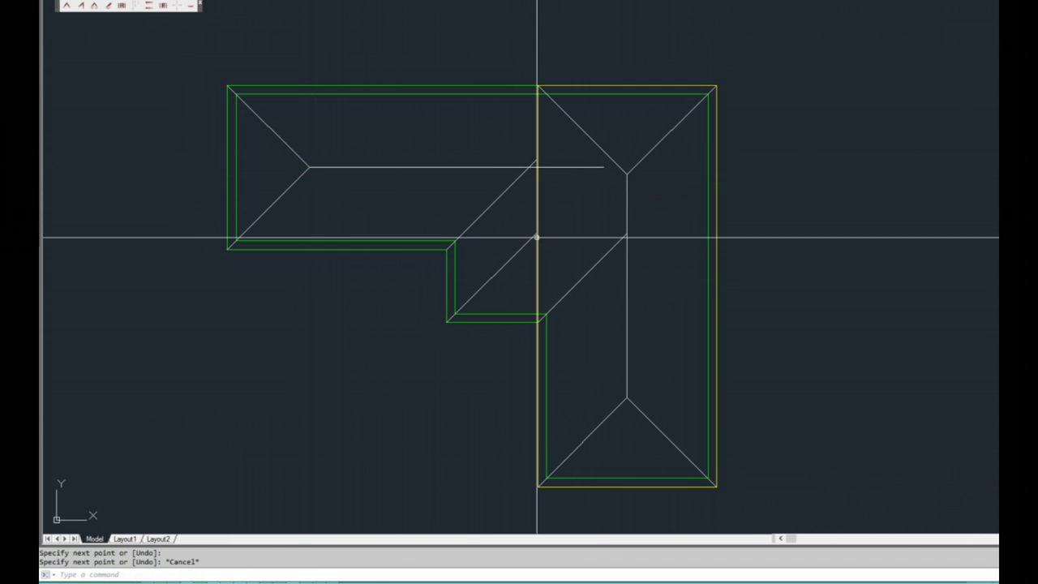
pyautogui.scroll(2, 519, 175)
pyautogui.scroll(-2, 527, 203)
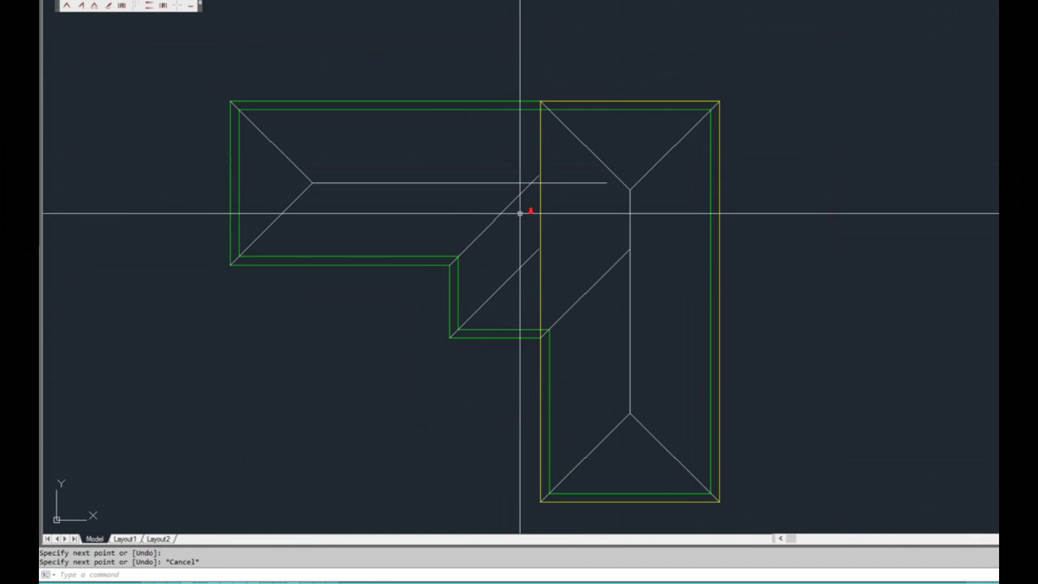
pyautogui.scroll(2, 485, 188)
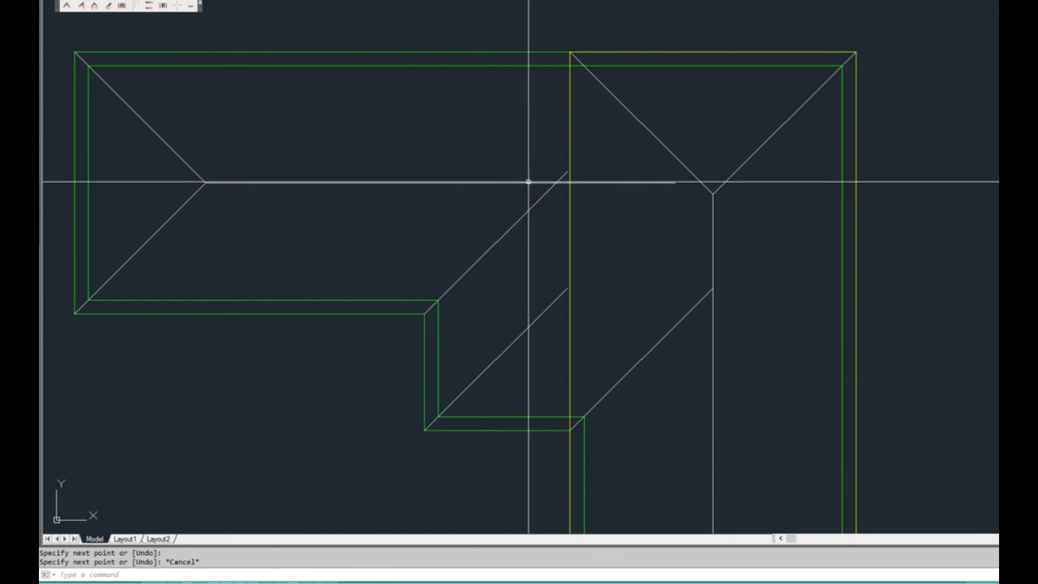
pyautogui.scroll(-2, 567, 239)
# - Draw a white rectangle from the junction's inner corner to the top-right wall corner
pyautogui.write('rec')
pyautogui.press('Return')
pyautogui.click(451, 335)
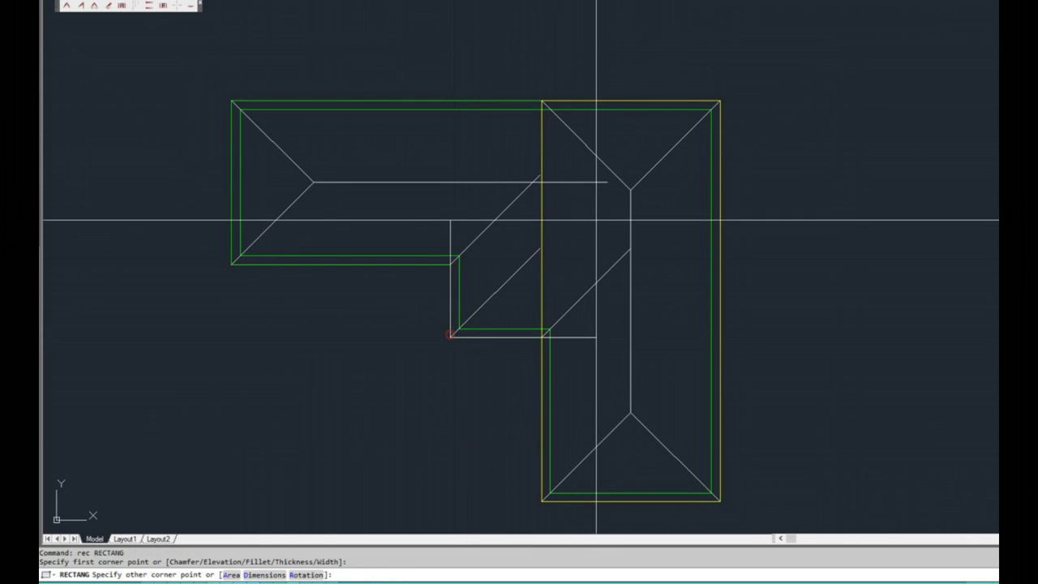
pyautogui.click(720, 102)
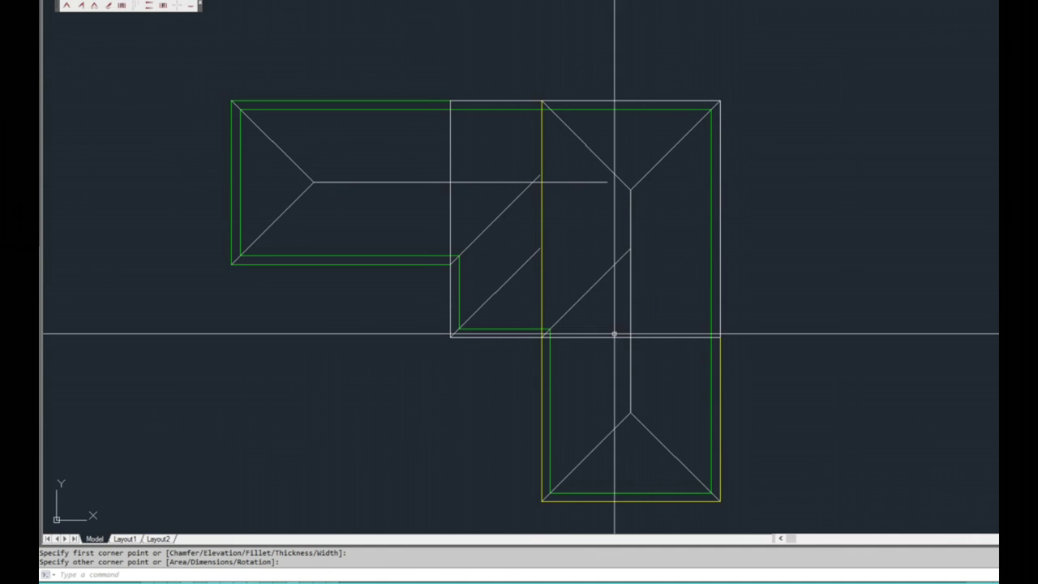
pyautogui.scroll(2, 480, 343)
pyautogui.moveTo(475, 364); pyautogui.dragTo(444, 428, button='middle')
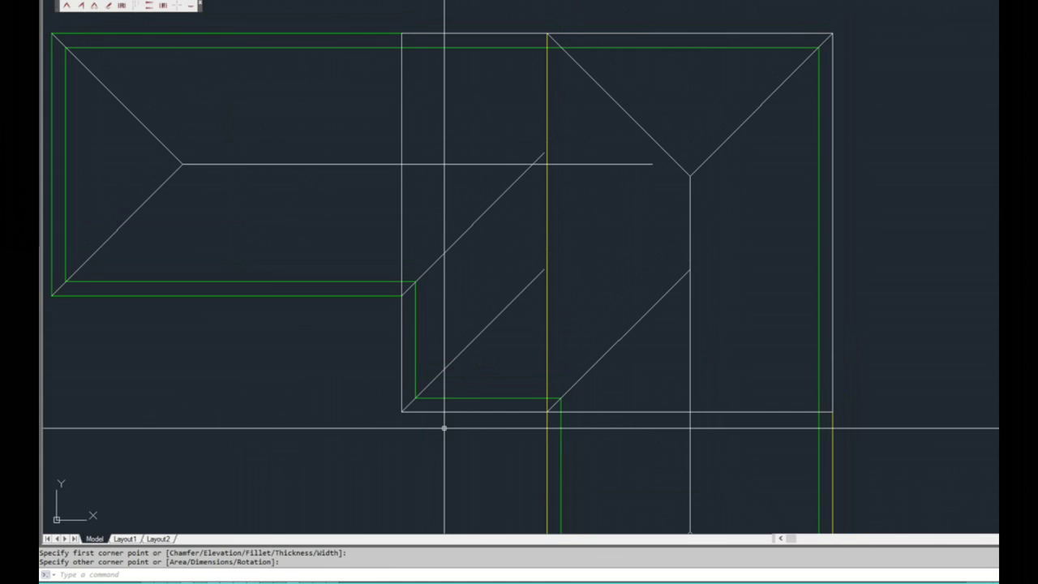
# - Measure the rectangle with DIST to confirm 7400 across and 6500 high
pyautogui.write('i')
pyautogui.press('Return')
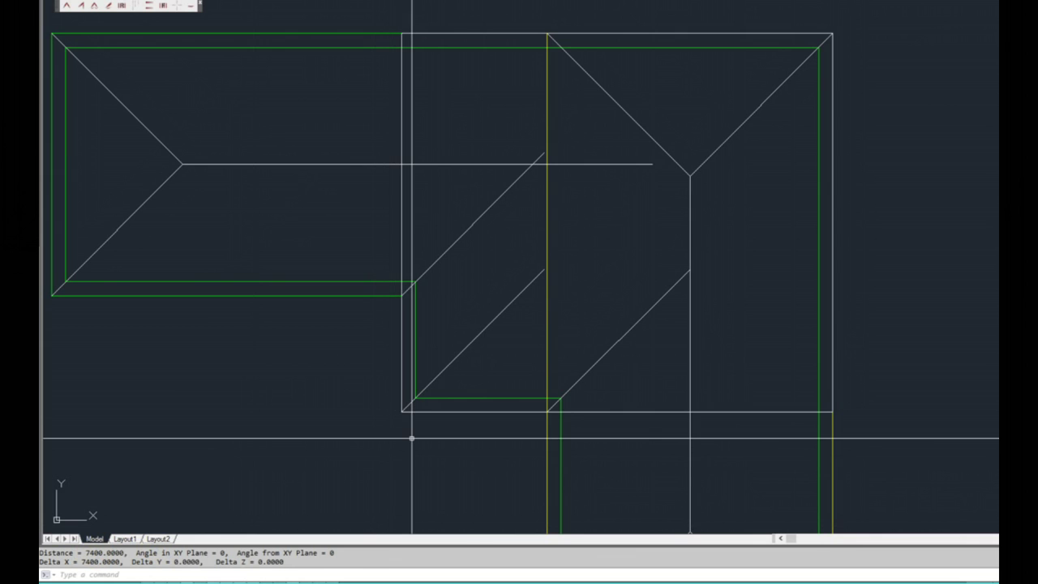
pyautogui.press('Return')
pyautogui.click(401, 415)
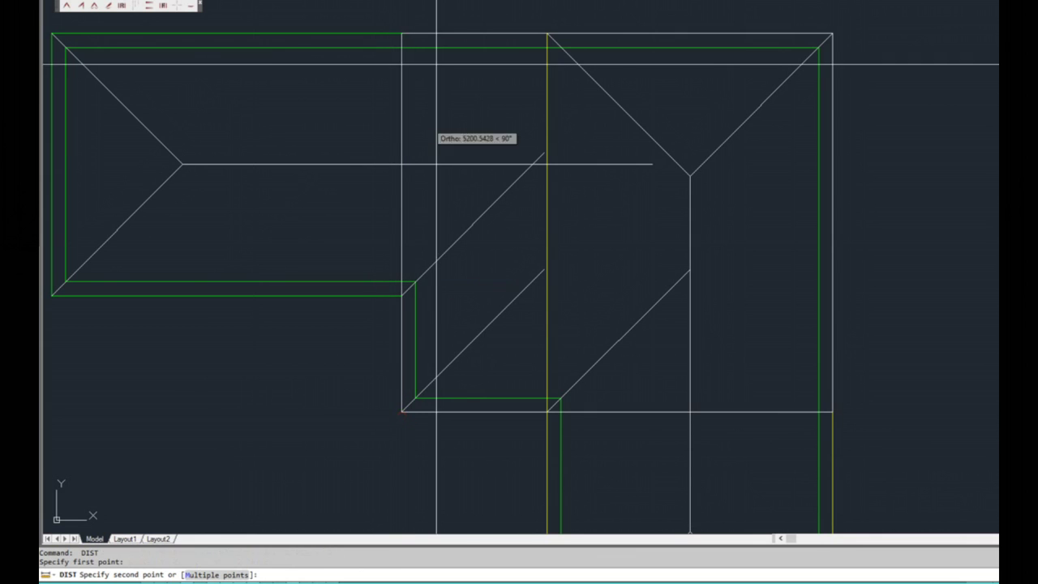
pyautogui.click(415, 36)
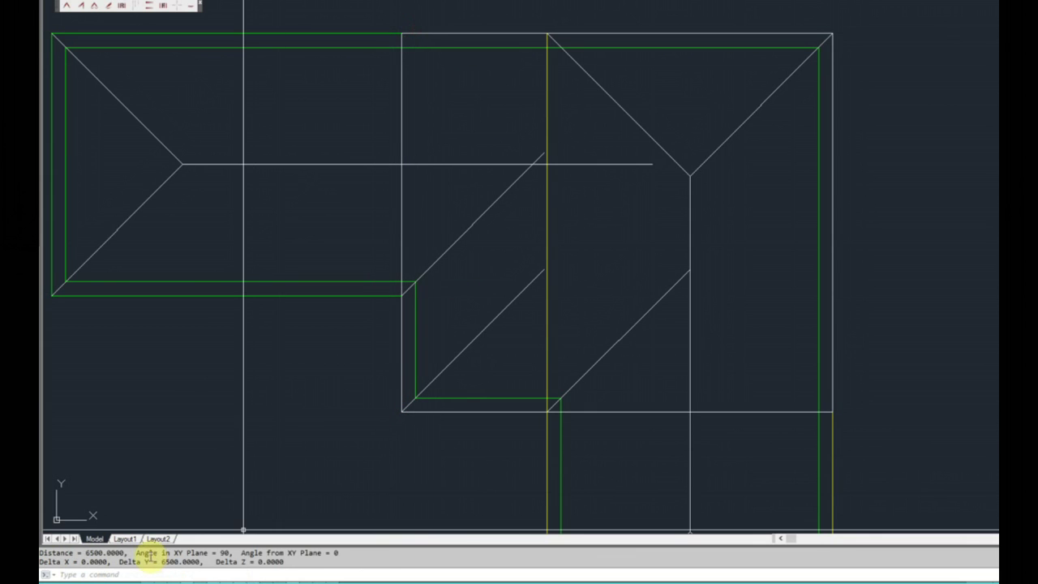
pyautogui.scroll(-2, 438, 419)
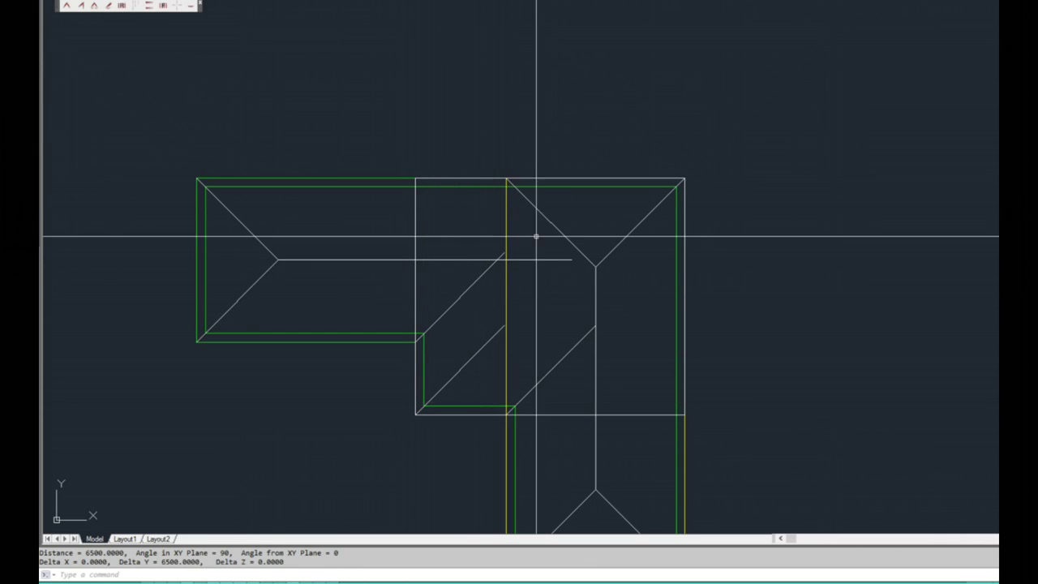
# - Start copying from the top roof corner, then cancel the copy
pyautogui.write('o')
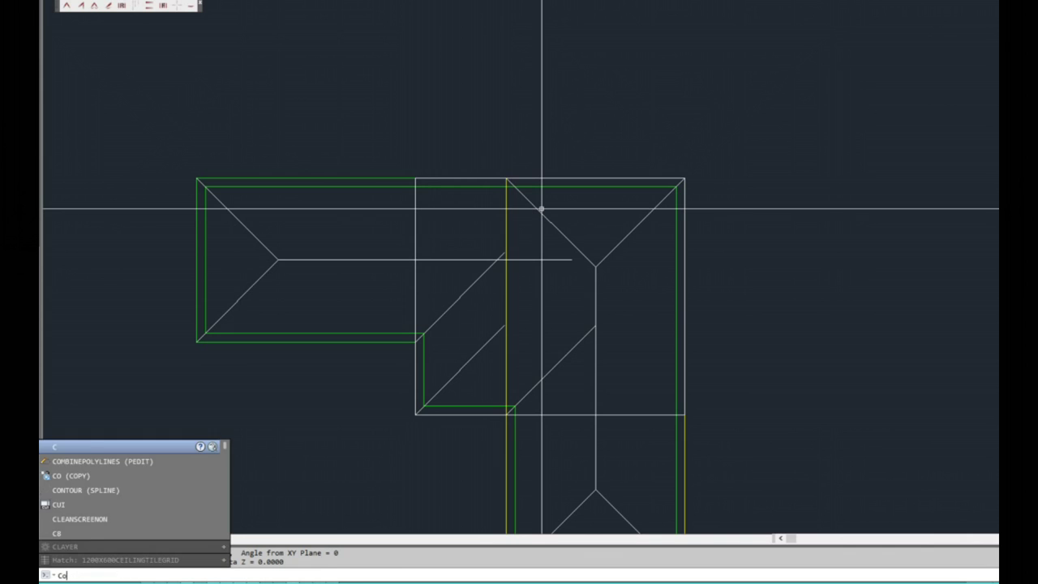
pyautogui.press('Return')
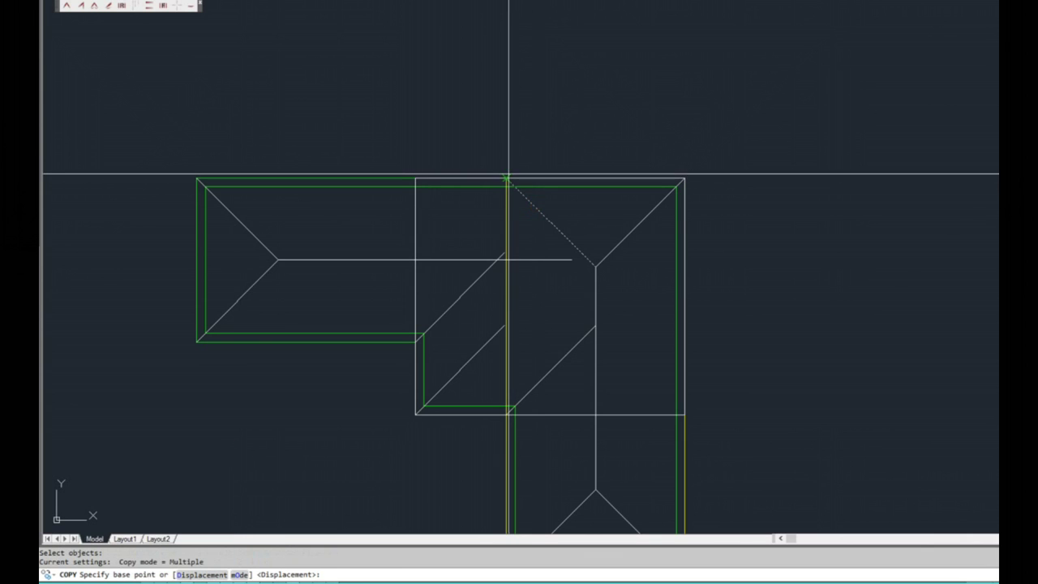
pyautogui.click(508, 173)
pyautogui.press('Escape')
pyautogui.press('Escape')
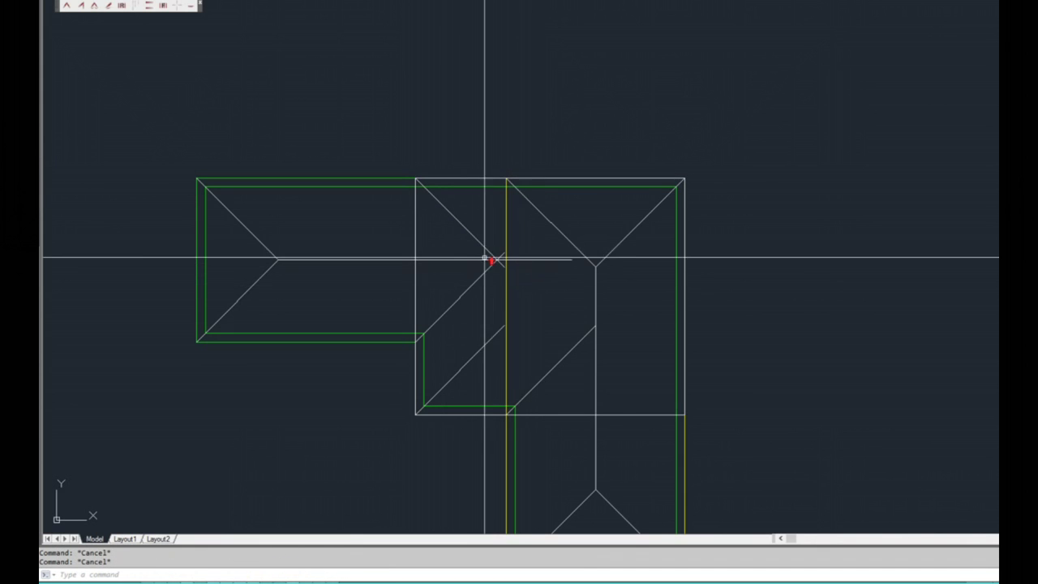
pyautogui.scroll(3, 492, 262)
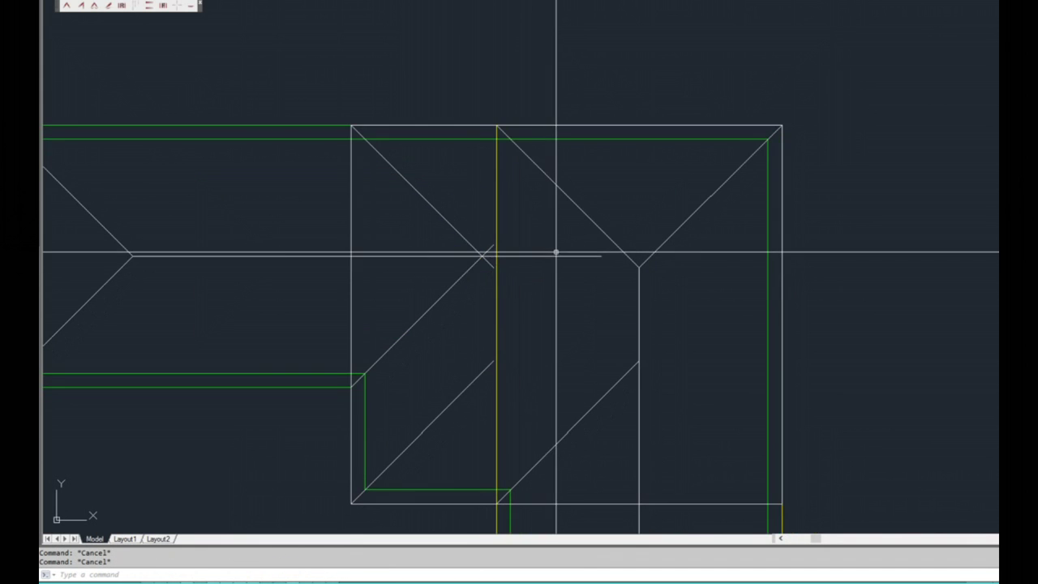
pyautogui.scroll(-2, 555, 253)
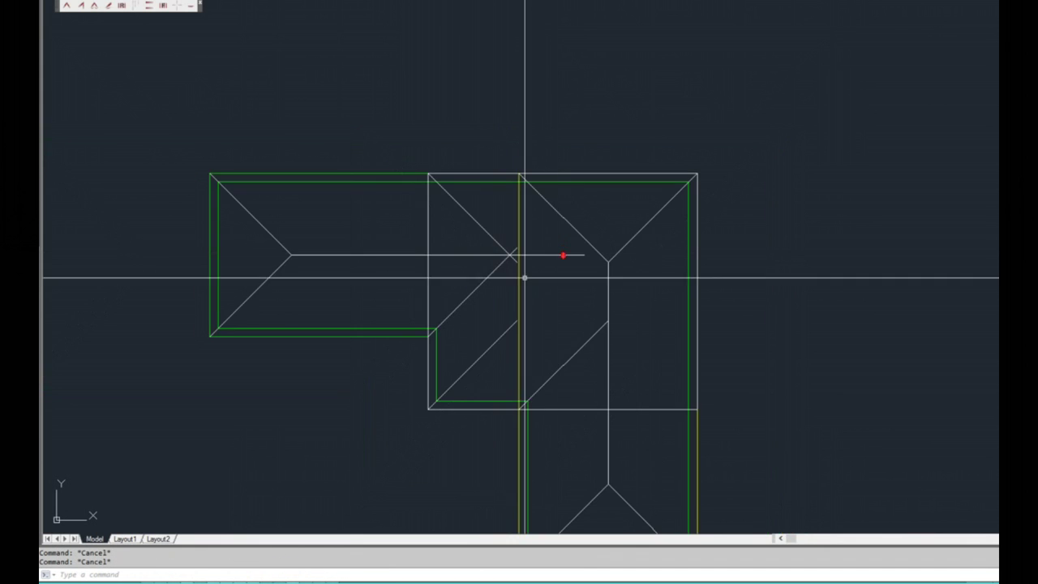
# - Fillet the lower diagonal hip and the second diagonal line into a sharp corner
pyautogui.write('f')
pyautogui.press('Return')
pyautogui.click(487, 349)
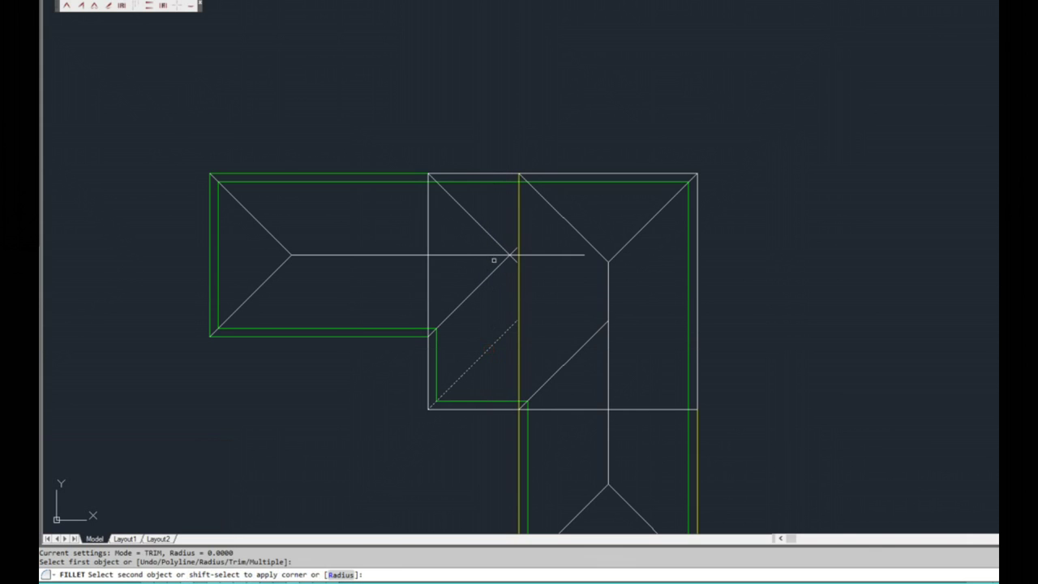
pyautogui.click(494, 242)
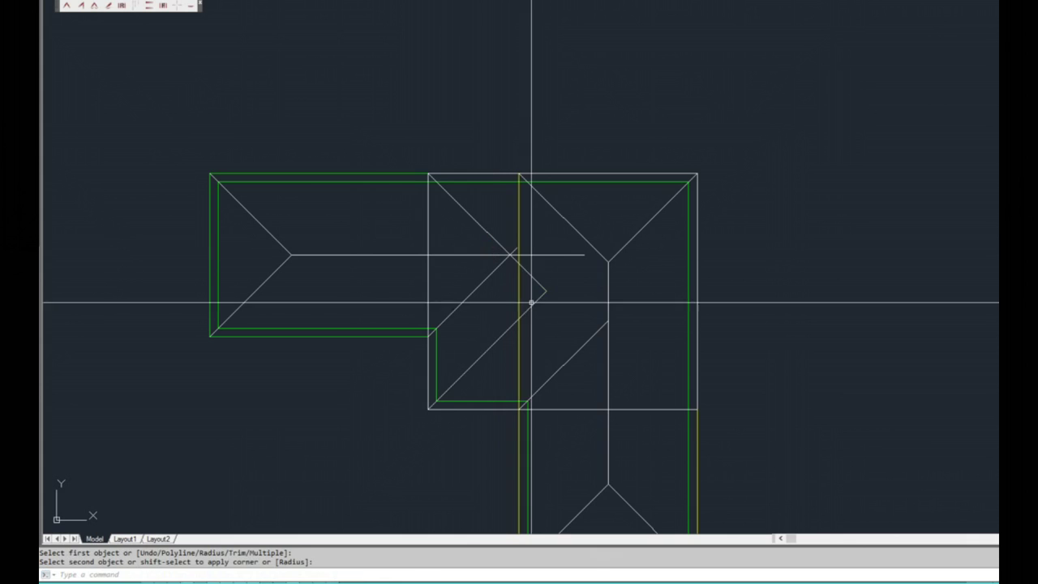
pyautogui.press('Escape')
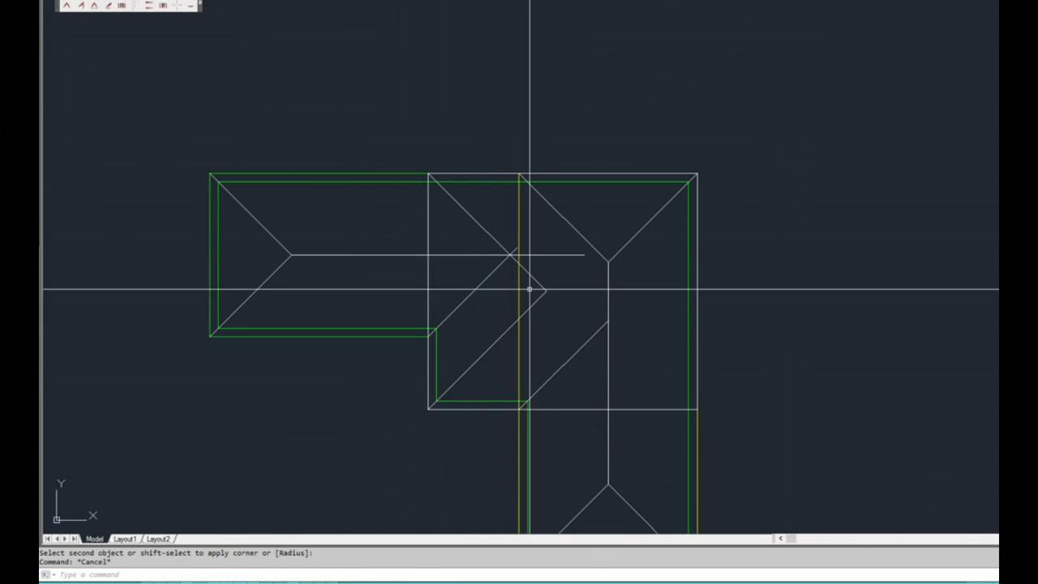
# - Crossing-select the white rectangle outline at the junction
pyautogui.moveTo(529, 289); pyautogui.dragTo(488, 272, button='middle')
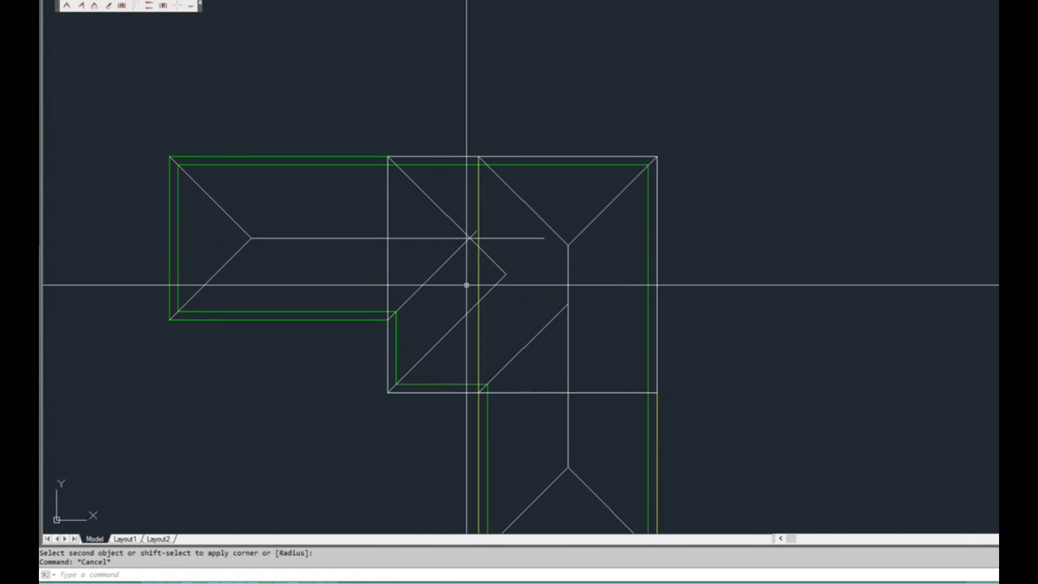
pyautogui.click(417, 254)
pyautogui.click(374, 254)
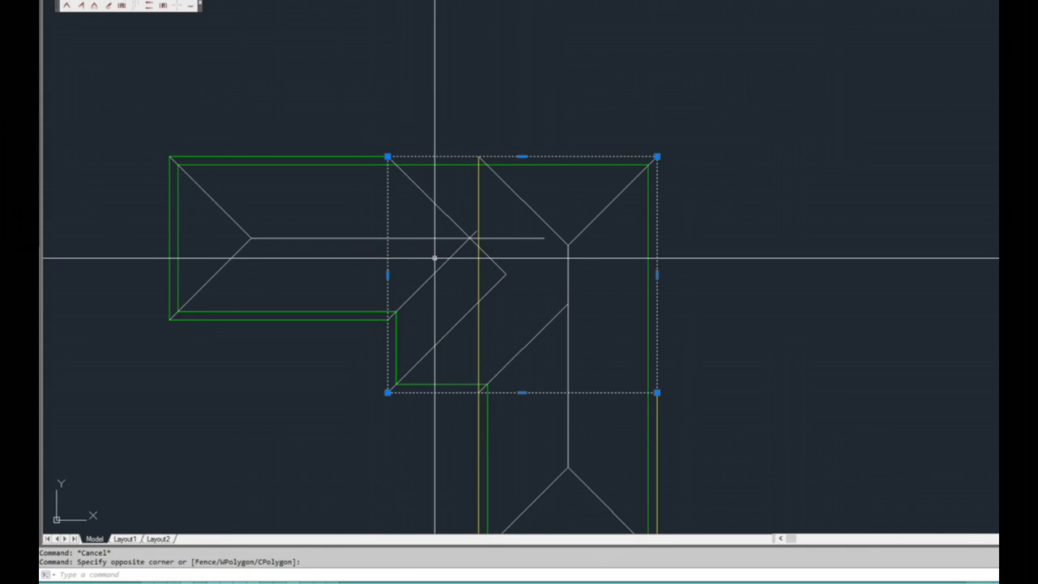
# - Erase the white rectangle and select the diagonal valley line at the junction
pyautogui.press('Return')
pyautogui.moveTo(511, 278); pyautogui.dragTo(487, 262, button='middle')
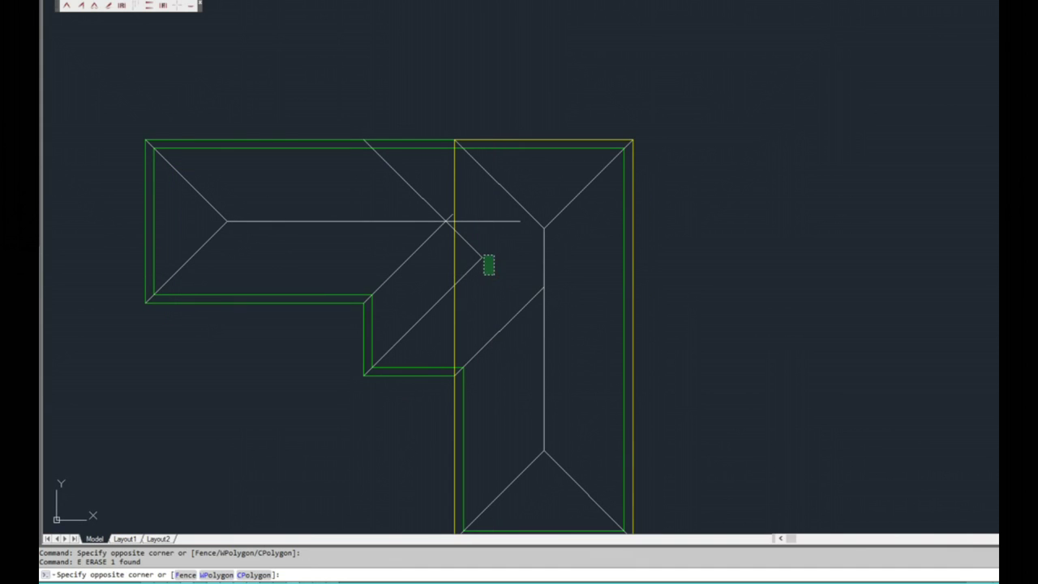
pyautogui.click(476, 251)
pyautogui.scroll(4, 484, 257)
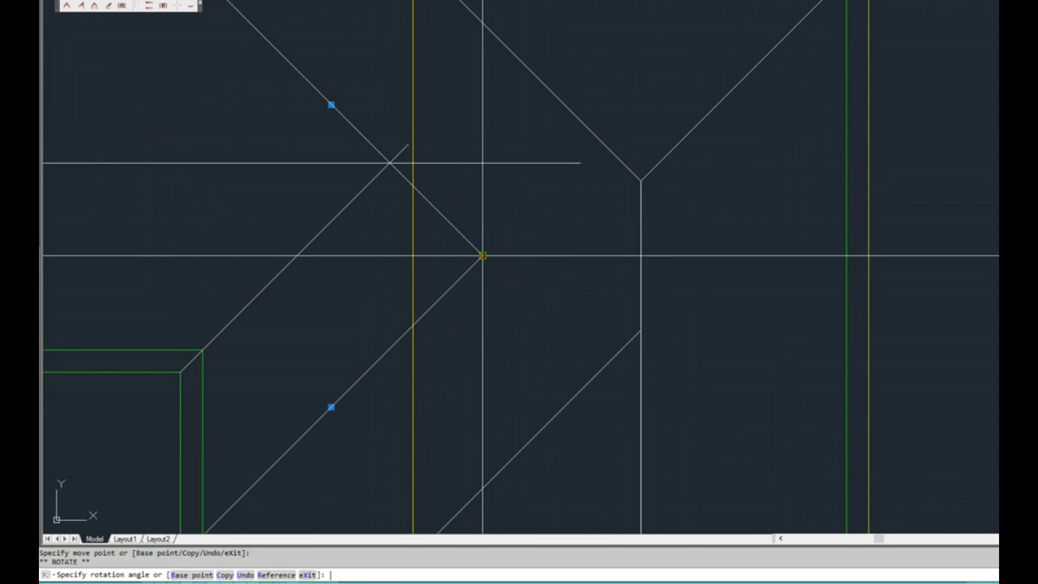
# - Mirror a copy of the hip lines across the junction, keeping the originals
pyautogui.press('space')
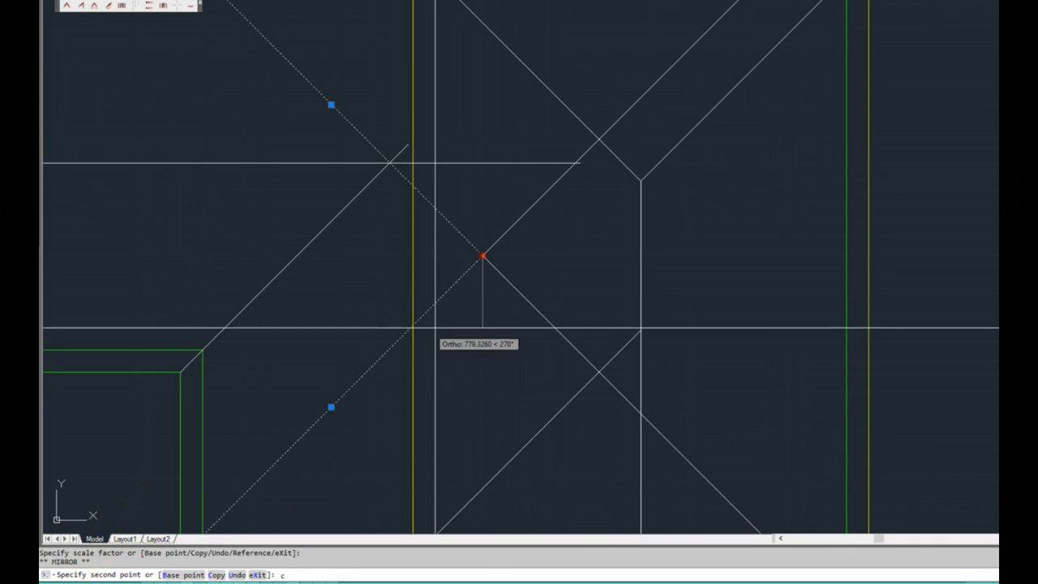
pyautogui.write('c')
pyautogui.press('Return')
pyautogui.scroll(-3, 486, 340)
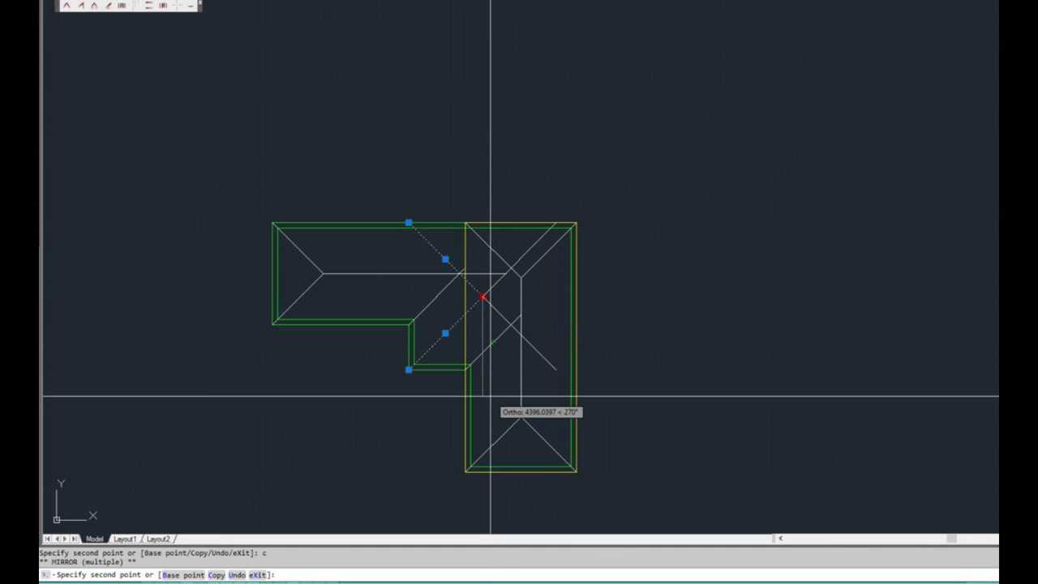
pyautogui.click(491, 349)
pyautogui.press('Escape')
pyautogui.press('Escape')
# - Add the second hip line to the selection and switch grip editing to Move
pyautogui.click(494, 287)
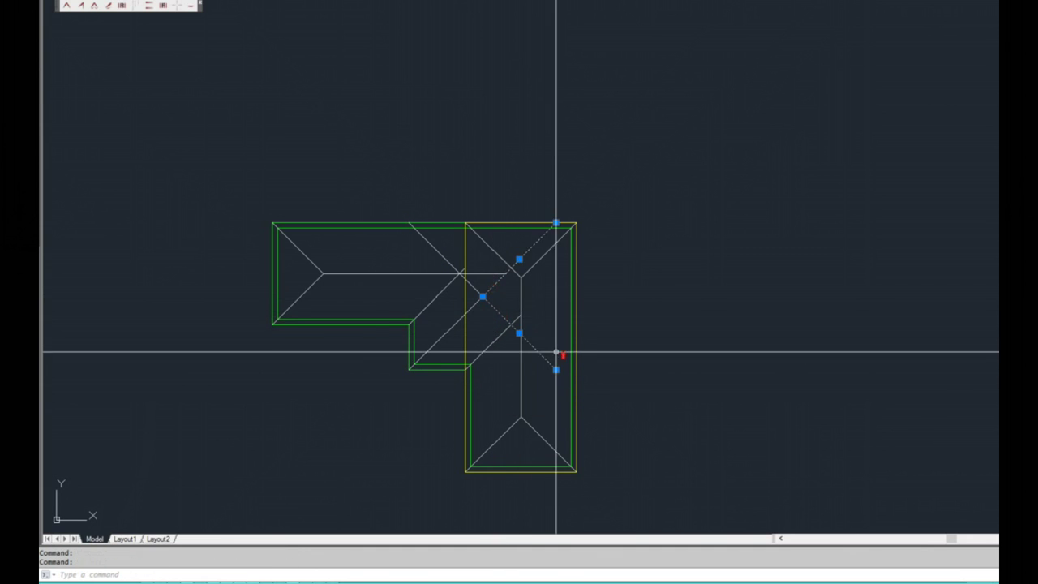
pyautogui.scroll(2, 557, 355)
pyautogui.press('space')
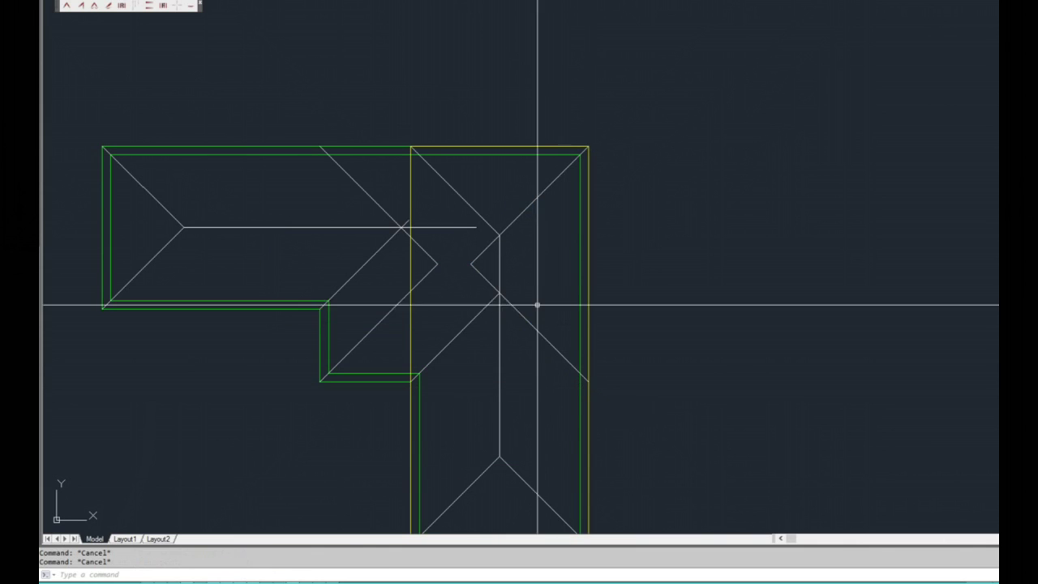
# - Draw a short horizontal ridge line joining the two hip meeting points at the junction
pyautogui.scroll(2, 440, 277)
pyautogui.press('l')
pyautogui.press('space')
pyautogui.click(435, 257)
pyautogui.click(488, 256)
pyautogui.press('Escape')
pyautogui.scroll(-2, 537, 254)
pyautogui.moveTo(528, 288); pyautogui.dragTo(499, 244, button='middle')
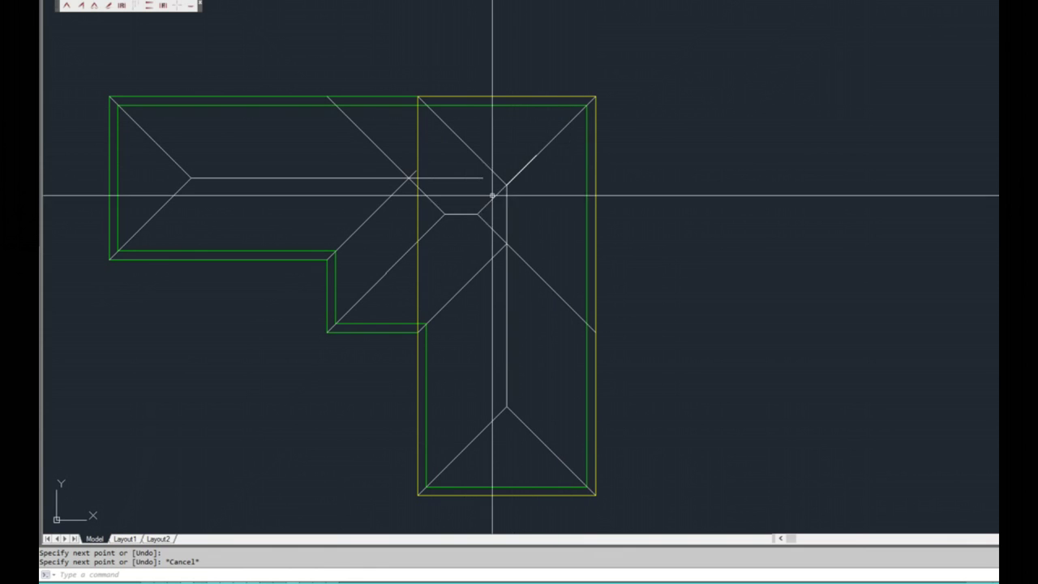
pyautogui.moveTo(537, 305); pyautogui.dragTo(519, 316, button='middle')
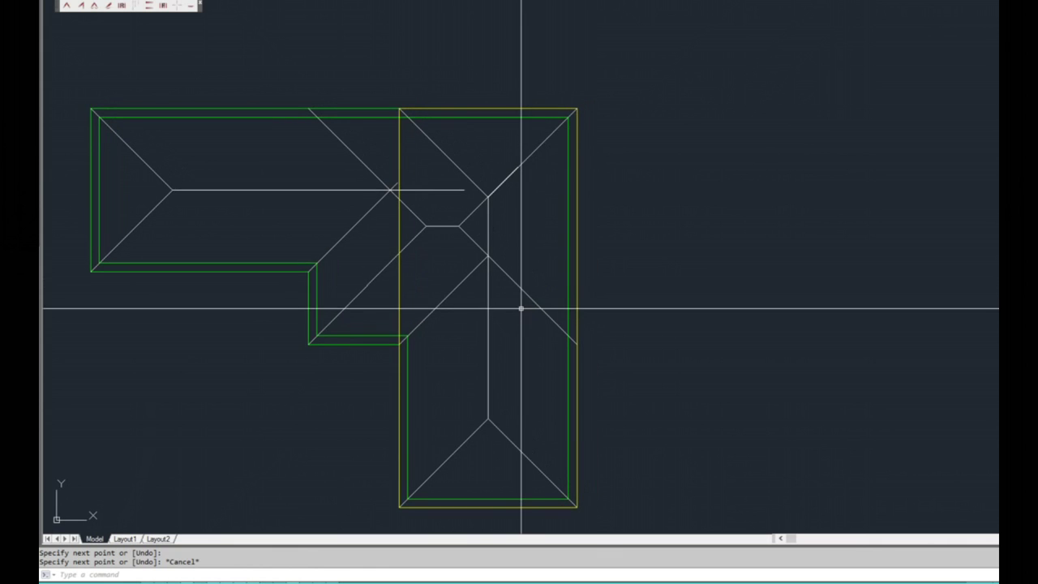
pyautogui.scroll(3, 543, 190)
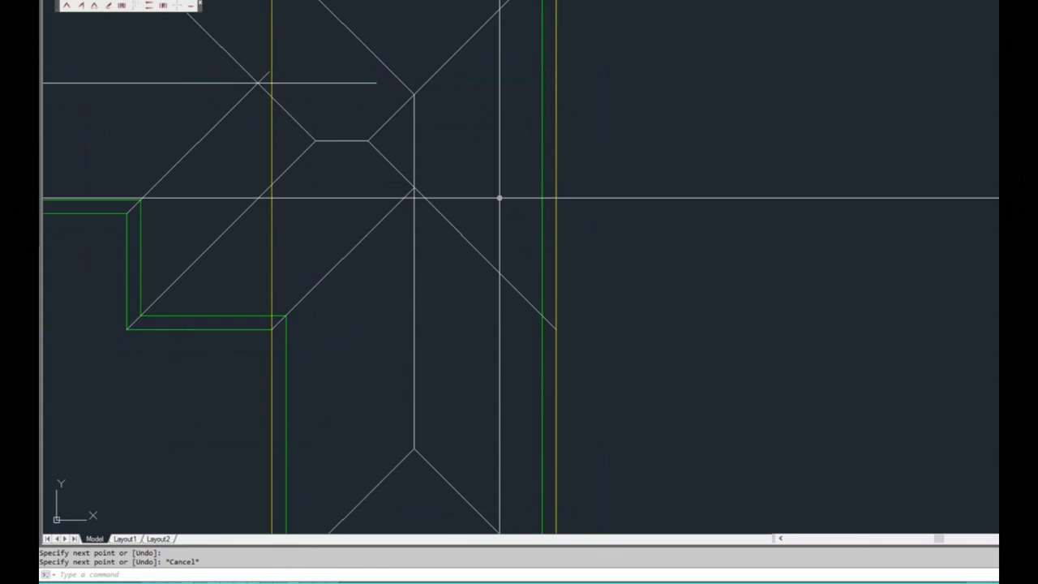
pyautogui.scroll(-3, 500, 197)
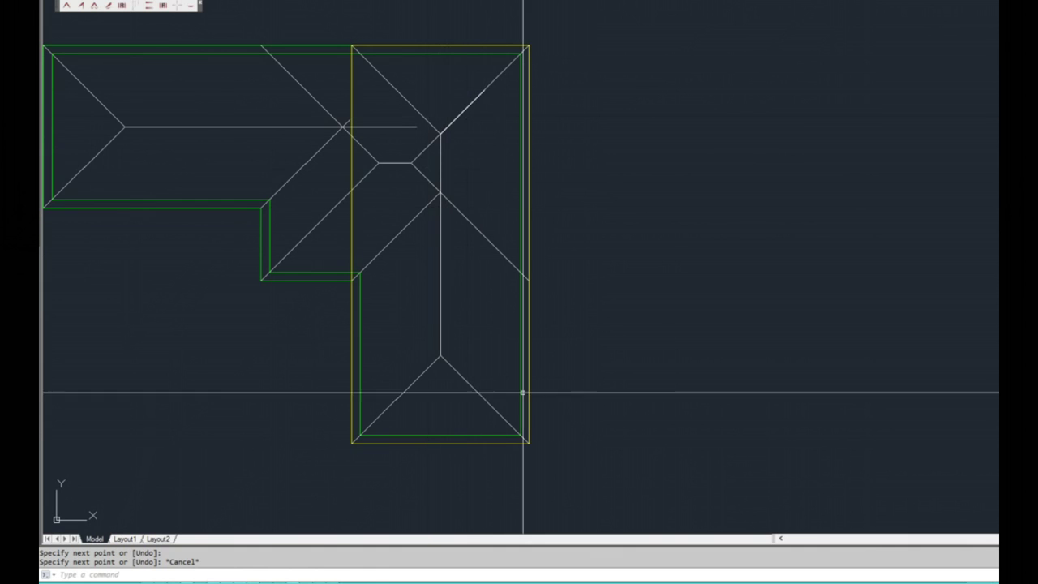
pyautogui.scroll(3, 447, 215)
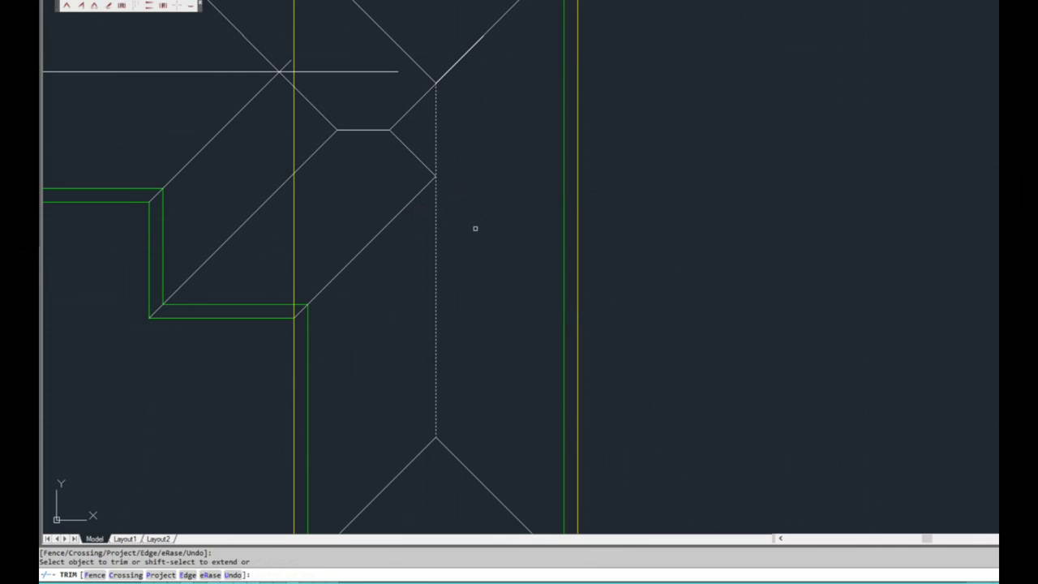
pyautogui.rightClick(489, 268)
pyautogui.scroll(-3, 489, 268)
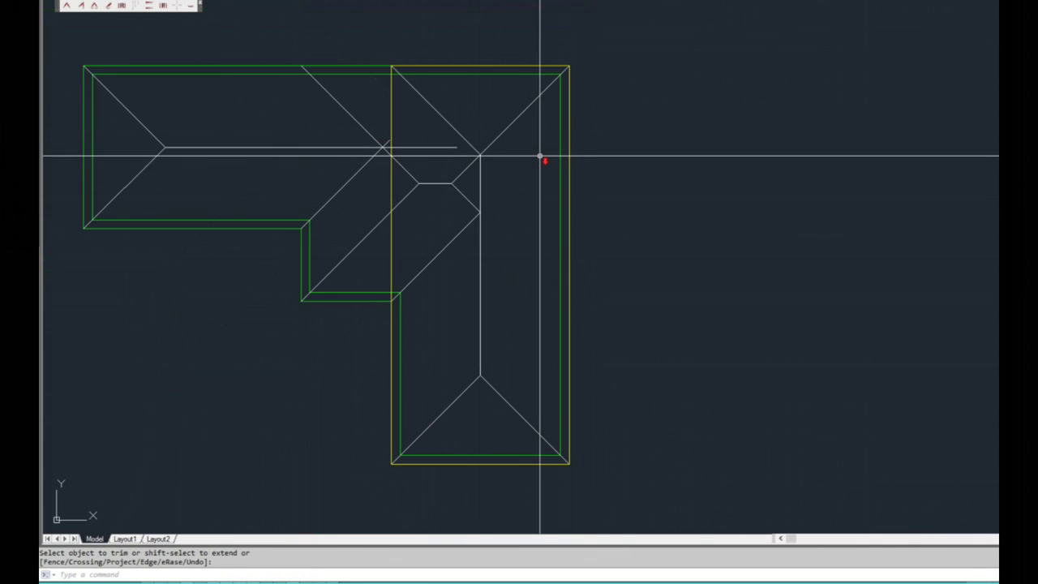
pyautogui.scroll(3, 491, 157)
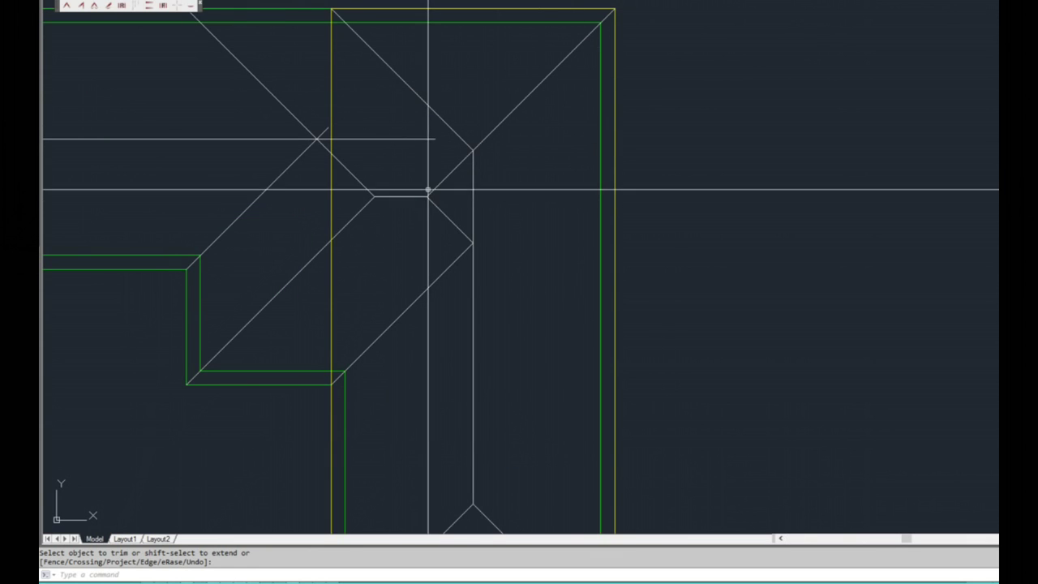
pyautogui.scroll(2, 436, 201)
pyautogui.press('Return')
pyautogui.press('Return')
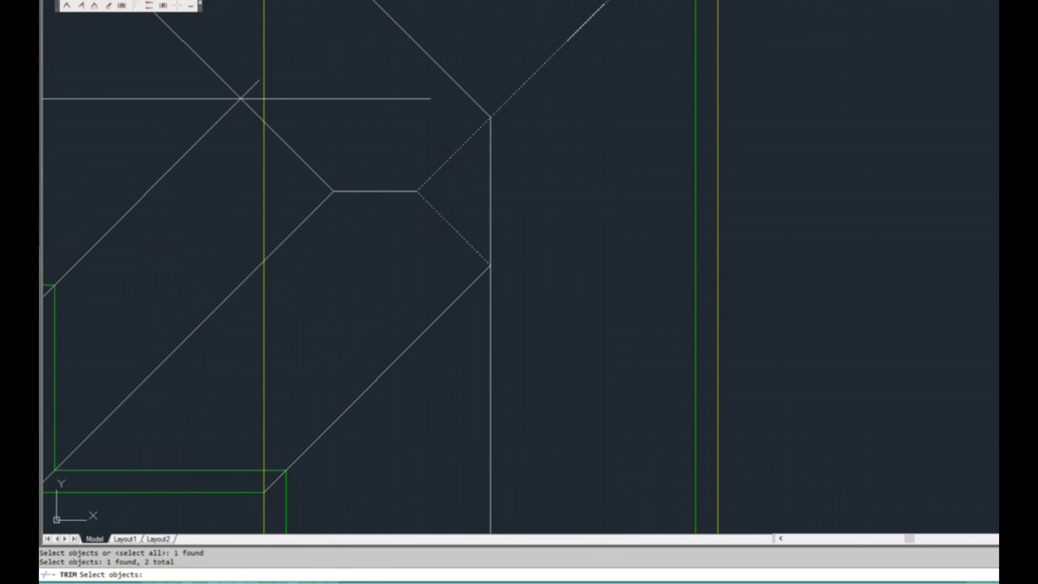
pyautogui.scroll(-4, 498, 165)
pyautogui.press('Escape')
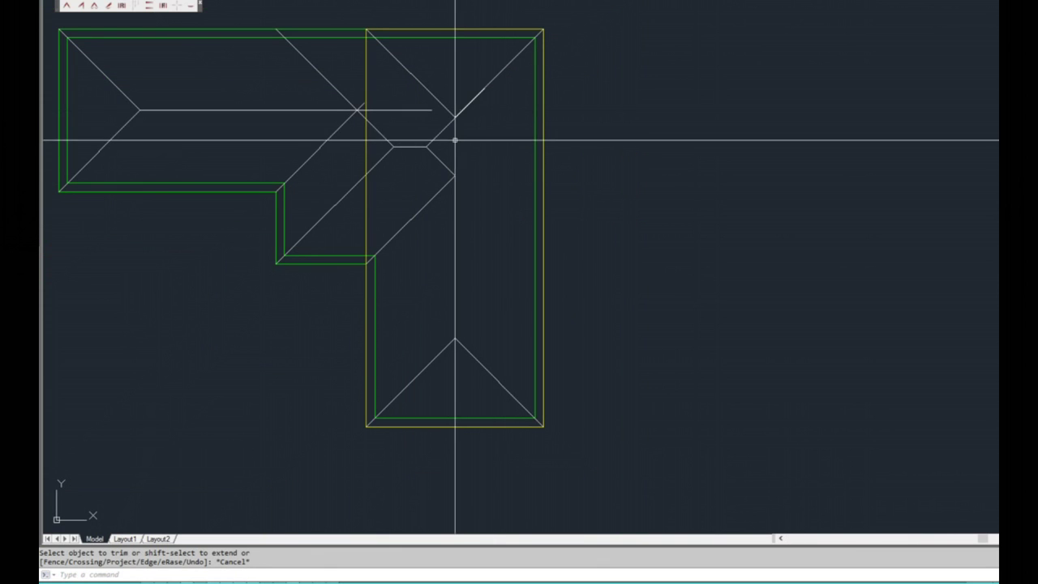
pyautogui.moveTo(501, 233); pyautogui.dragTo(556, 287, button='middle')
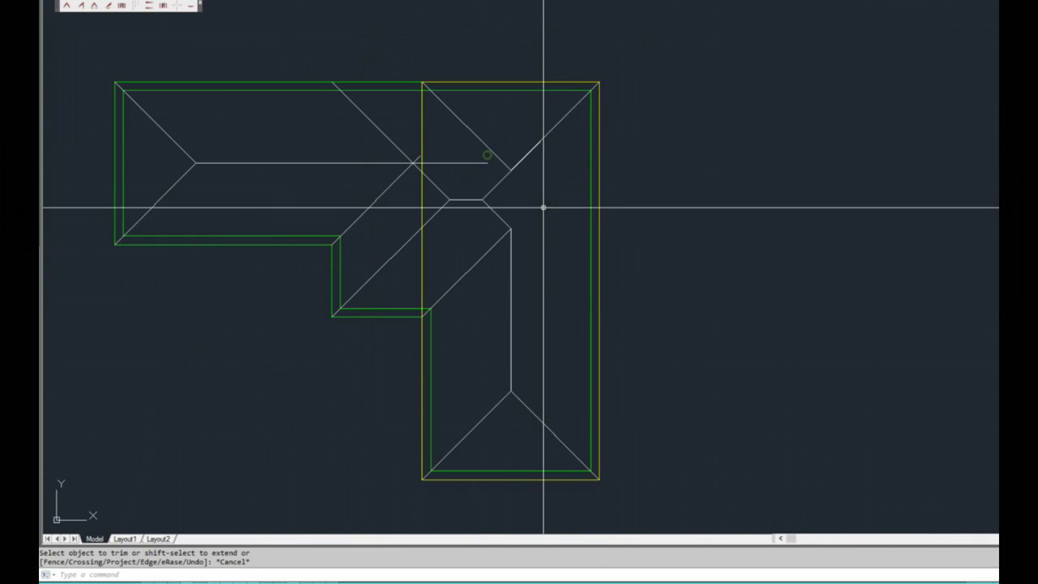
pyautogui.scroll(2, 494, 132)
pyautogui.click(475, 121)
# - Erase the stray diagonal line in the right wing
pyautogui.click(451, 130)
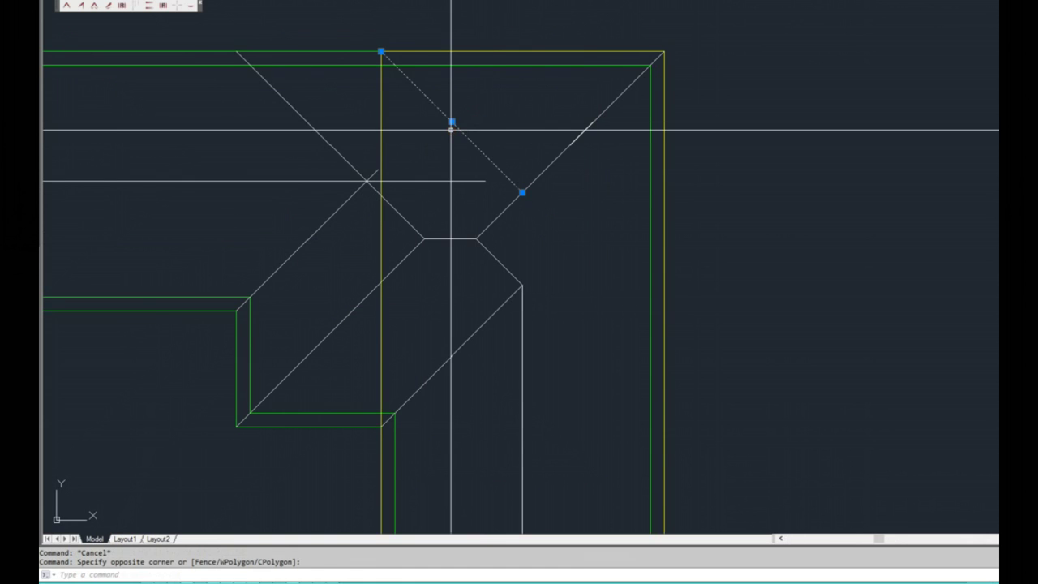
pyautogui.moveTo(533, 199); pyautogui.dragTo(493, 190, button='middle')
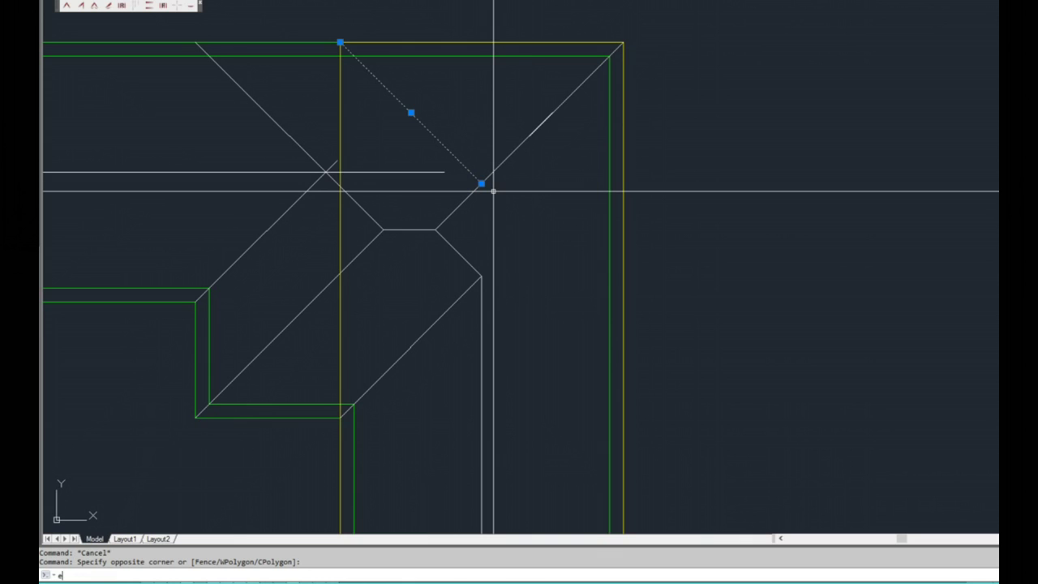
pyautogui.press('Return')
# - Crossing-select the yellow rectangle outline over the vertical wing for removal
pyautogui.scroll(-2, 541, 185)
pyautogui.moveTo(544, 193); pyautogui.dragTo(533, 173, button='middle')
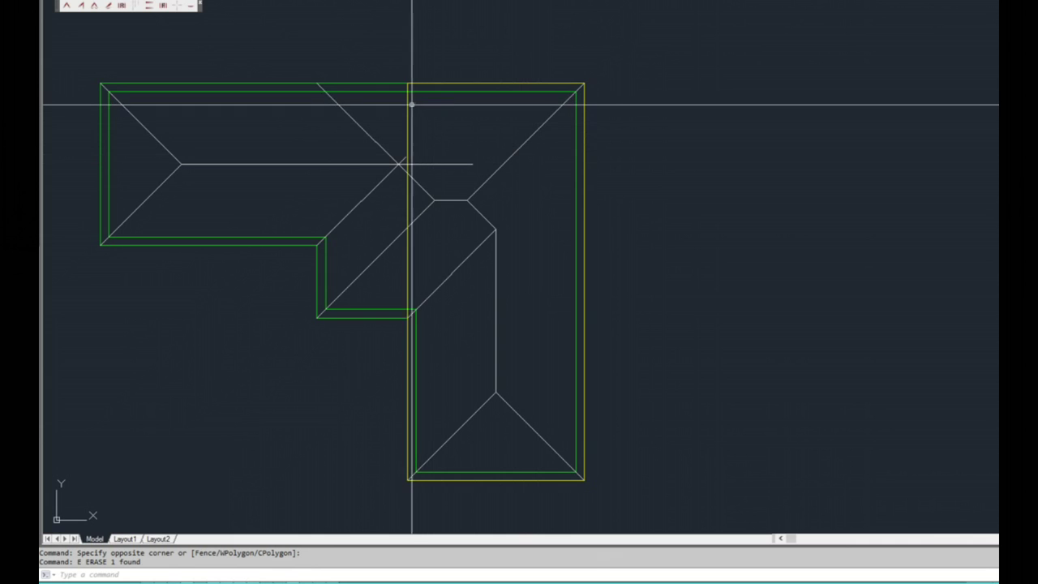
pyautogui.click(436, 105)
pyautogui.click(395, 104)
pyautogui.scroll(2, 447, 83)
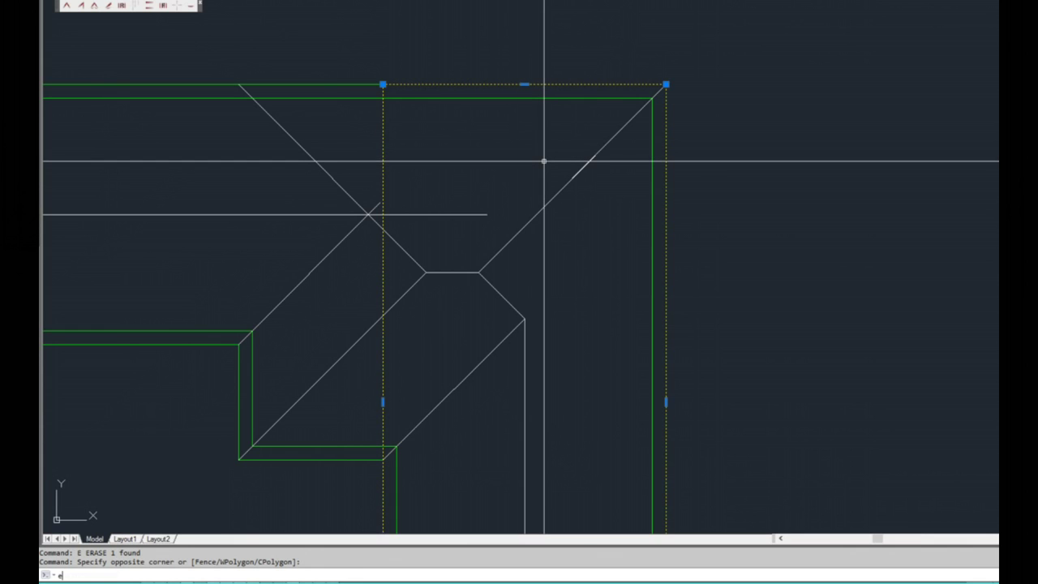
pyautogui.scroll(-2, 542, 161)
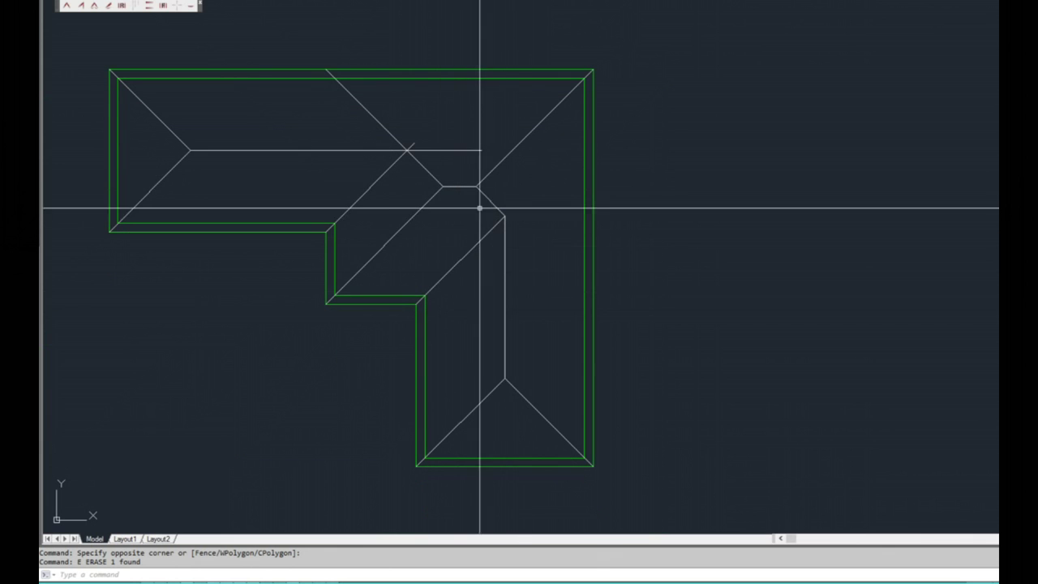
pyautogui.scroll(2, 405, 137)
pyautogui.moveTo(430, 146); pyautogui.dragTo(540, 185, button='middle')
# - Trim the left wing's ridge line back to the junction diagonal
pyautogui.scroll(-2, 549, 211)
pyautogui.scroll(2, 538, 213)
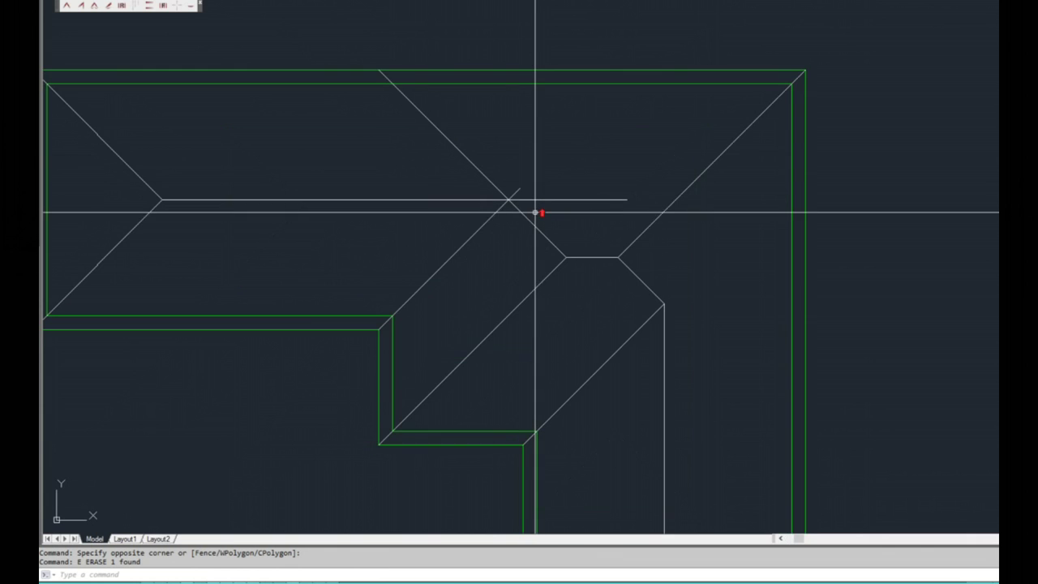
pyautogui.press('Return')
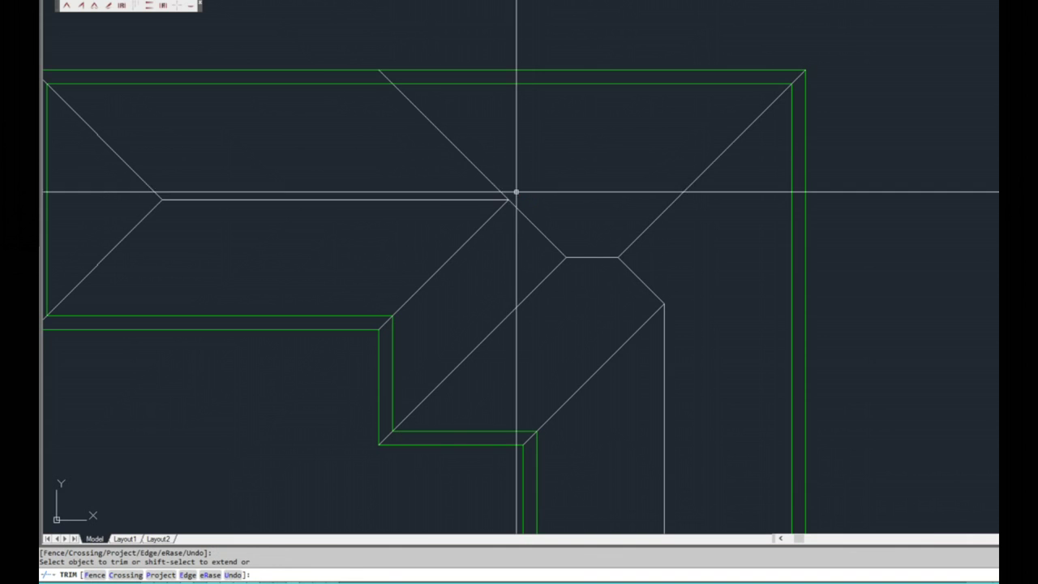
pyautogui.scroll(-2, 516, 192)
pyautogui.press('Return')
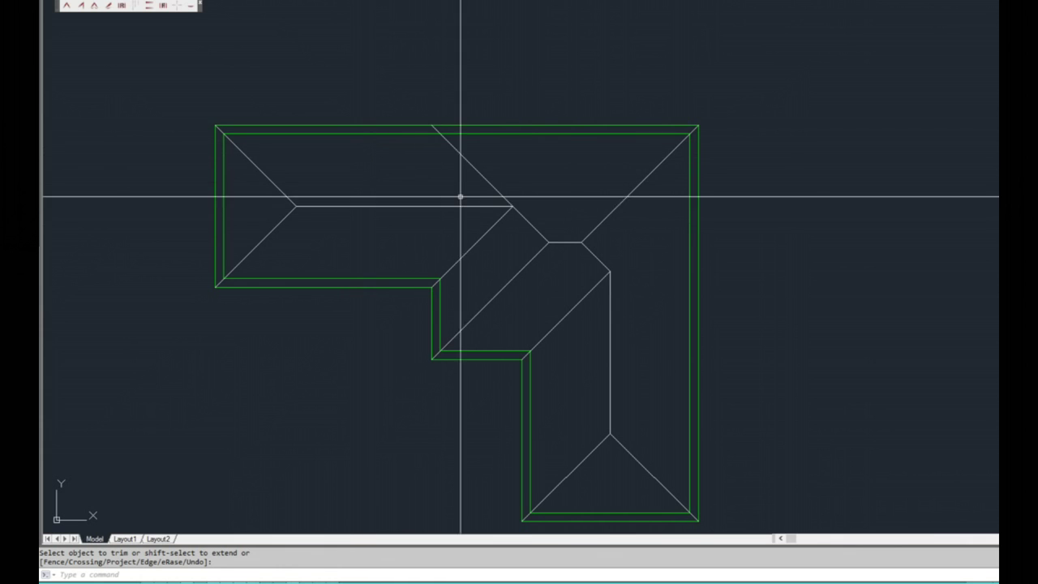
pyautogui.scroll(2, 508, 208)
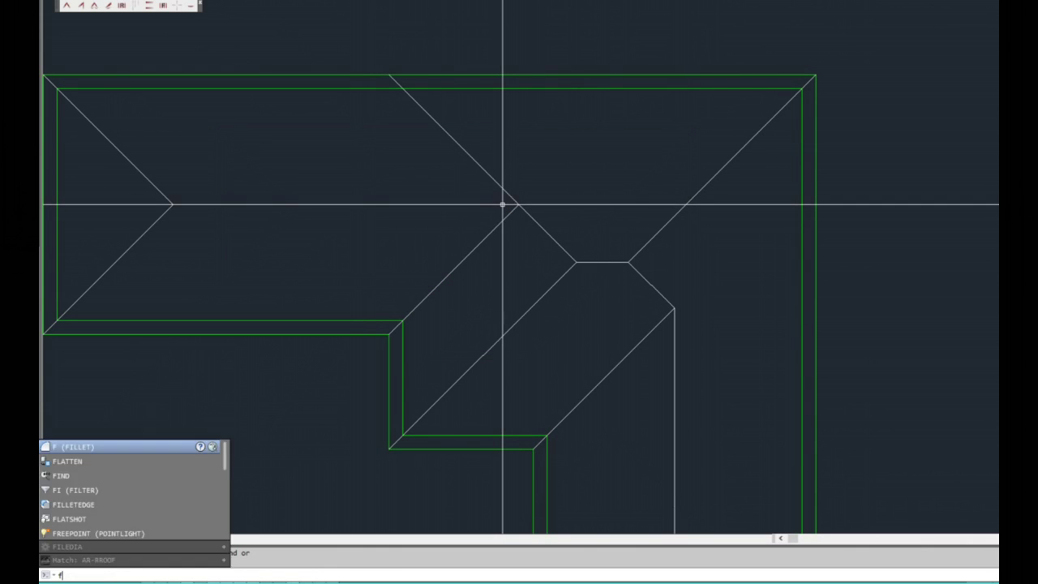
# - Fillet the left ridge line against the valley diagonal into a clean corner
pyautogui.press('Return')
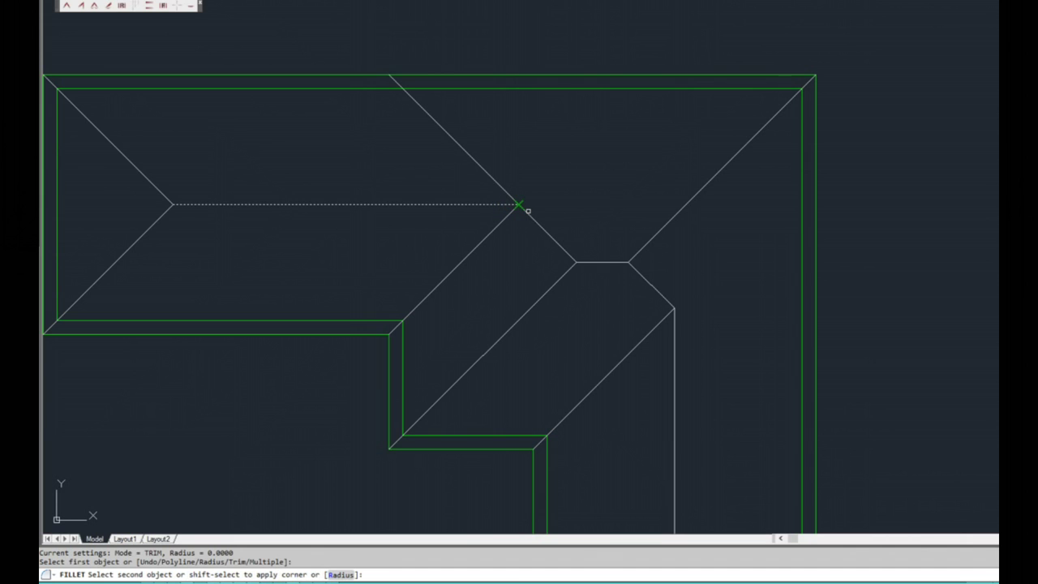
pyautogui.click(527, 211)
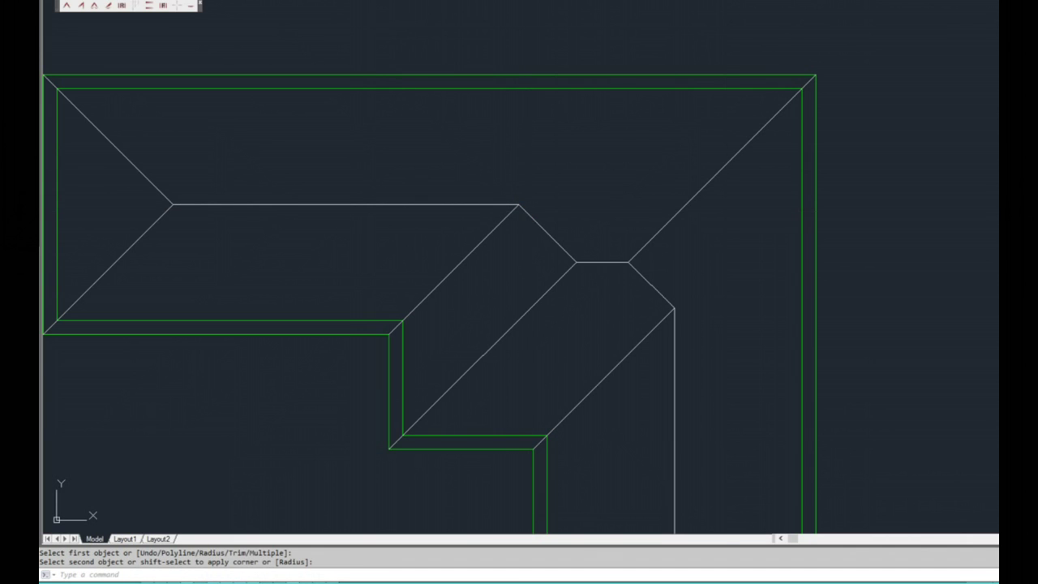
pyautogui.scroll(-5, 523, 168)
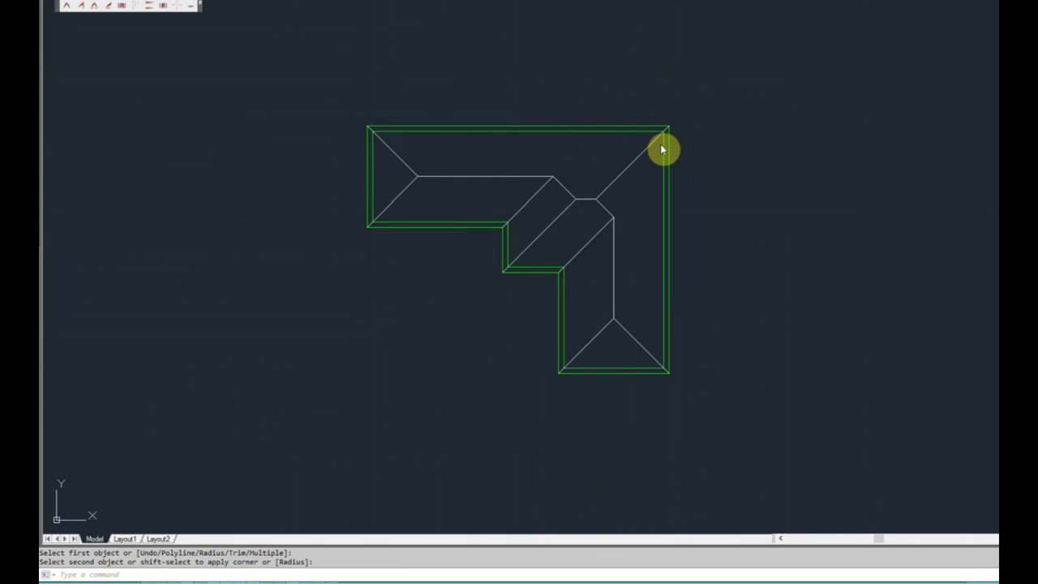
pyautogui.scroll(2, 560, 185)
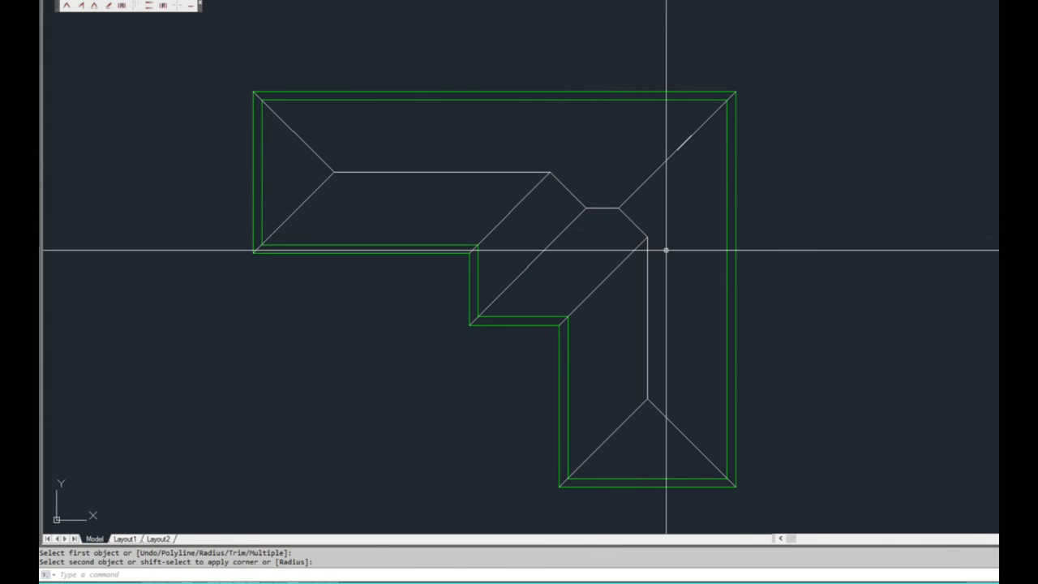
pyautogui.moveTo(660, 235); pyautogui.dragTo(665, 222, button='middle')
pyautogui.moveTo(663, 265); pyautogui.dragTo(663, 245, button='middle')
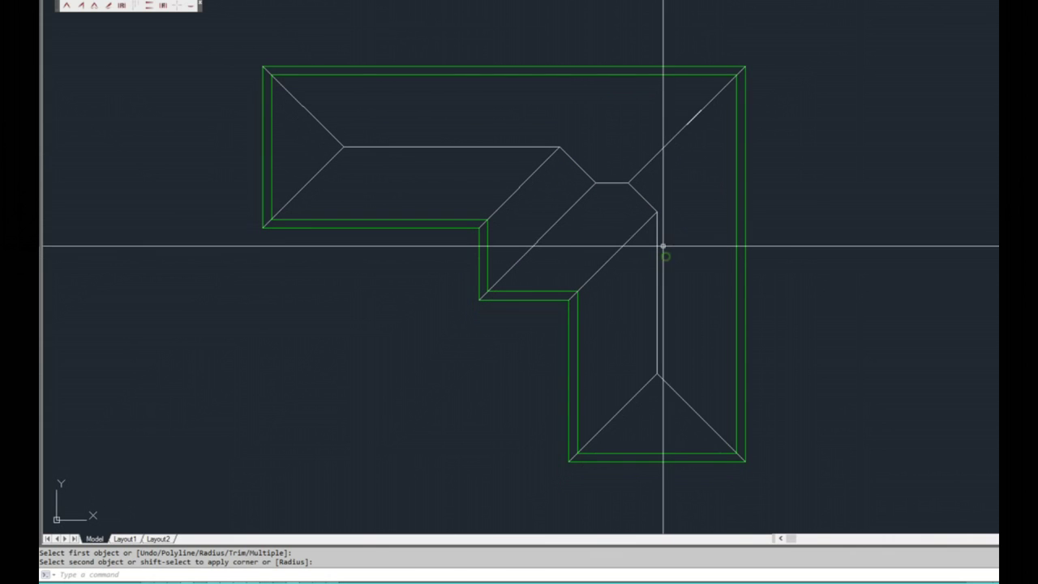
# - Start the PL polyline command to trace the roof outline
pyautogui.press('Escape')
pyautogui.write('pl')
pyautogui.press('Return')
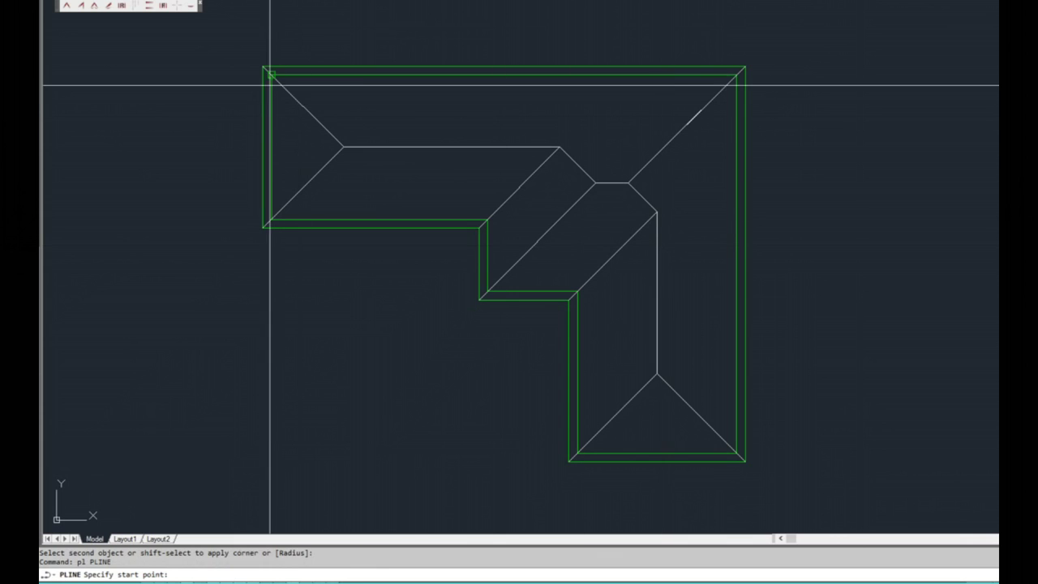
# - Trace the roof's outer L-shaped edge corner by corner and close the polyline with C
pyautogui.click(269, 231)
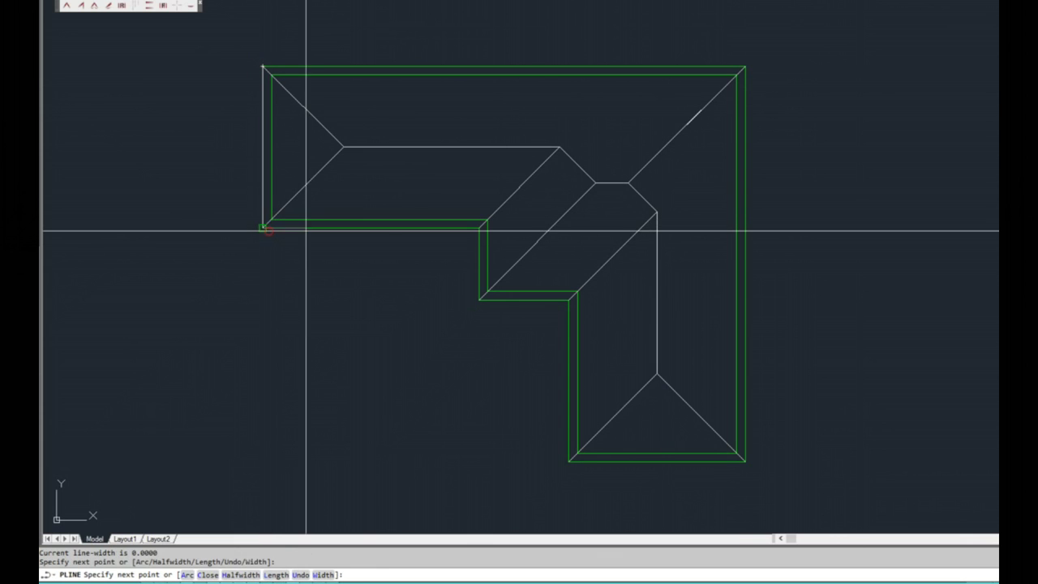
pyautogui.click(479, 228)
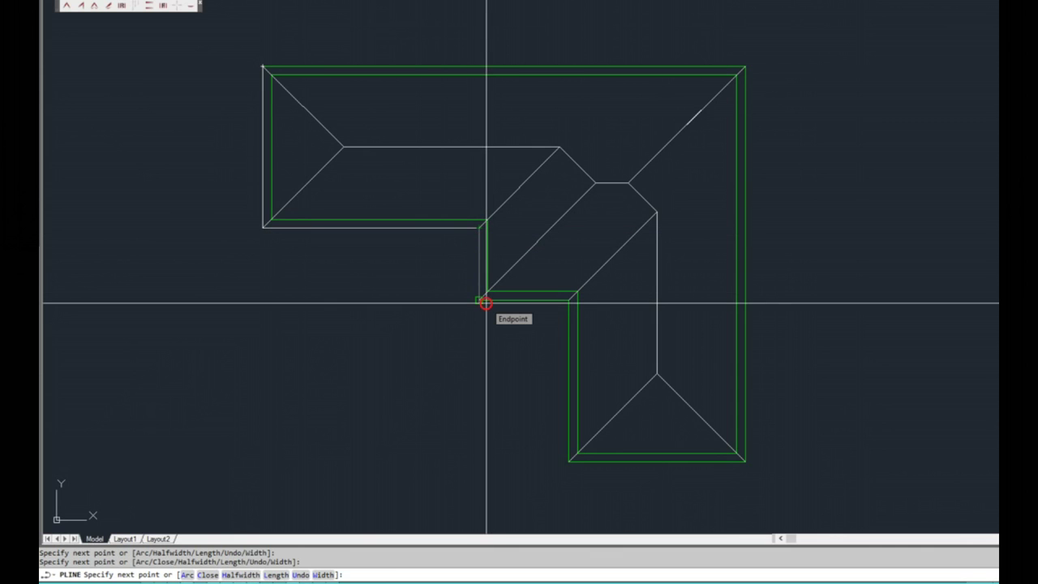
pyautogui.click(485, 303)
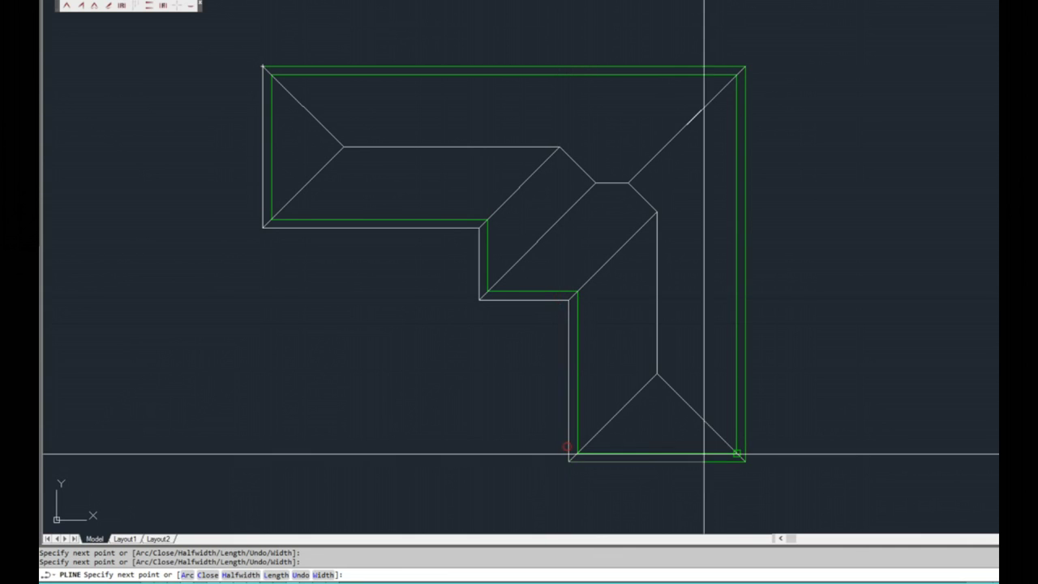
pyautogui.click(746, 66)
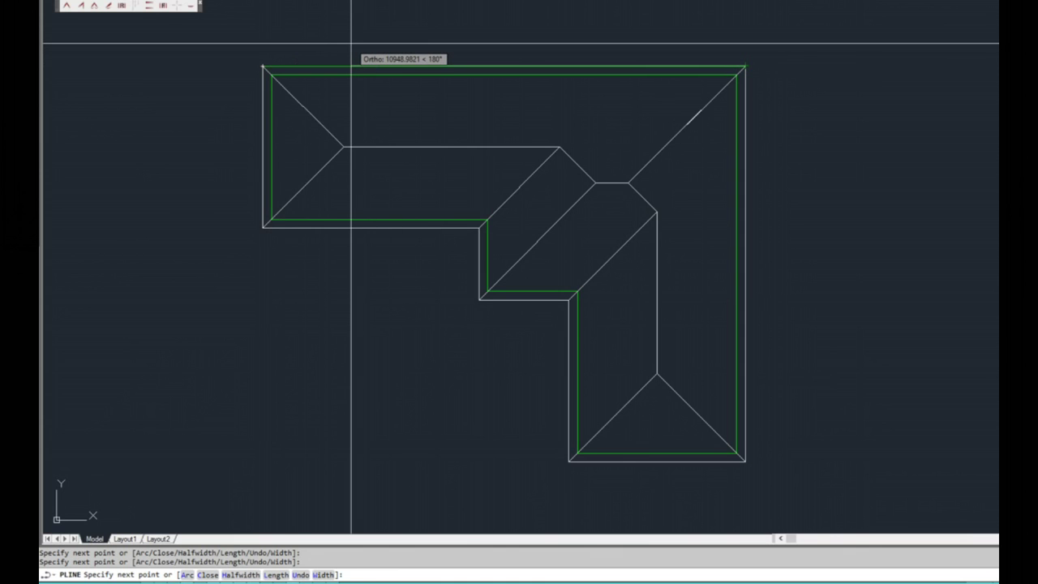
pyautogui.write('c')
pyautogui.press('Return')
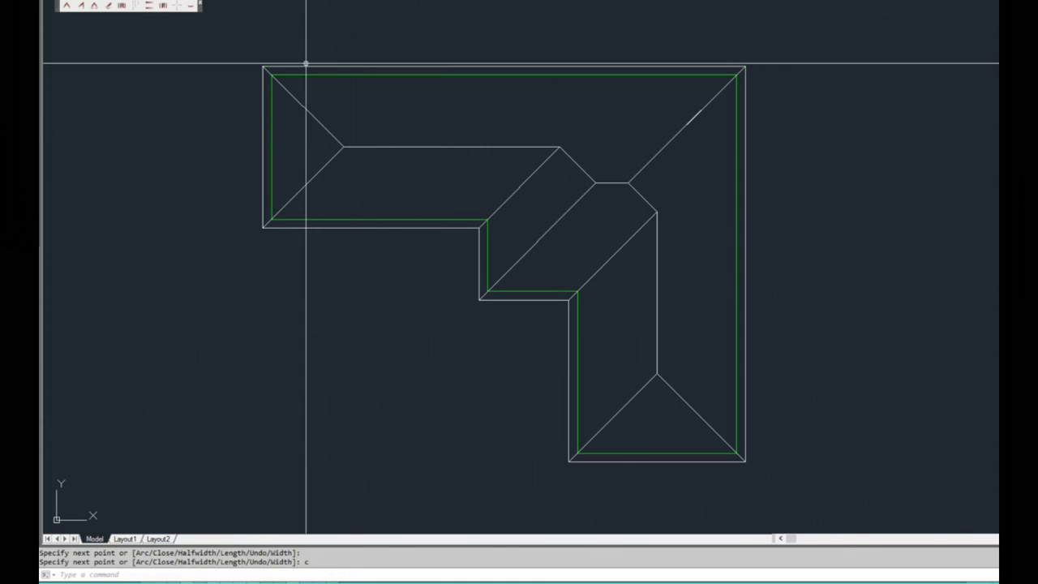
pyautogui.click(297, 66)
pyautogui.press('Escape')
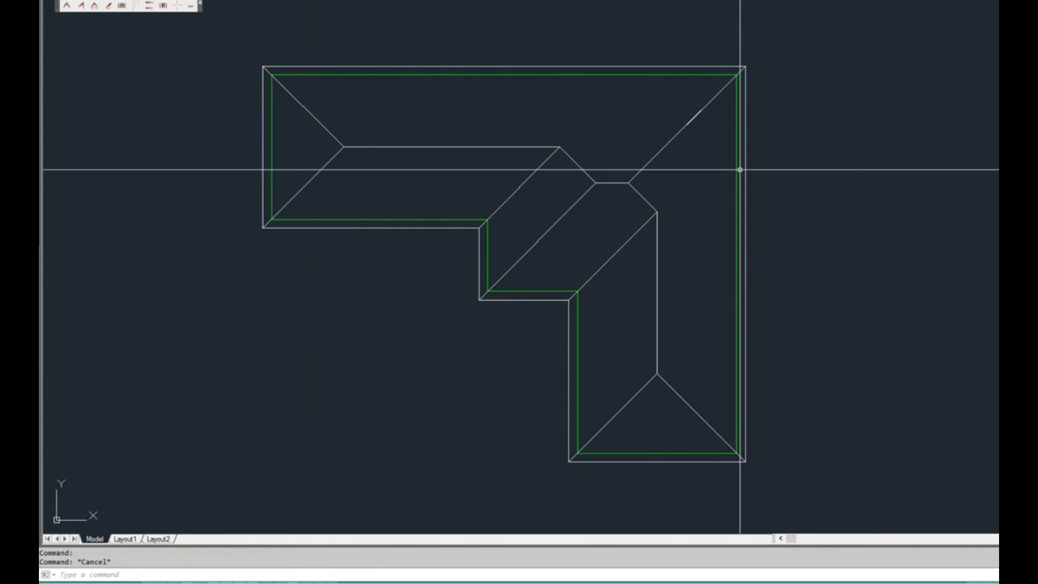
# - Offset the traced outline 450 outward to form the eaves line
pyautogui.scroll(2, 742, 74)
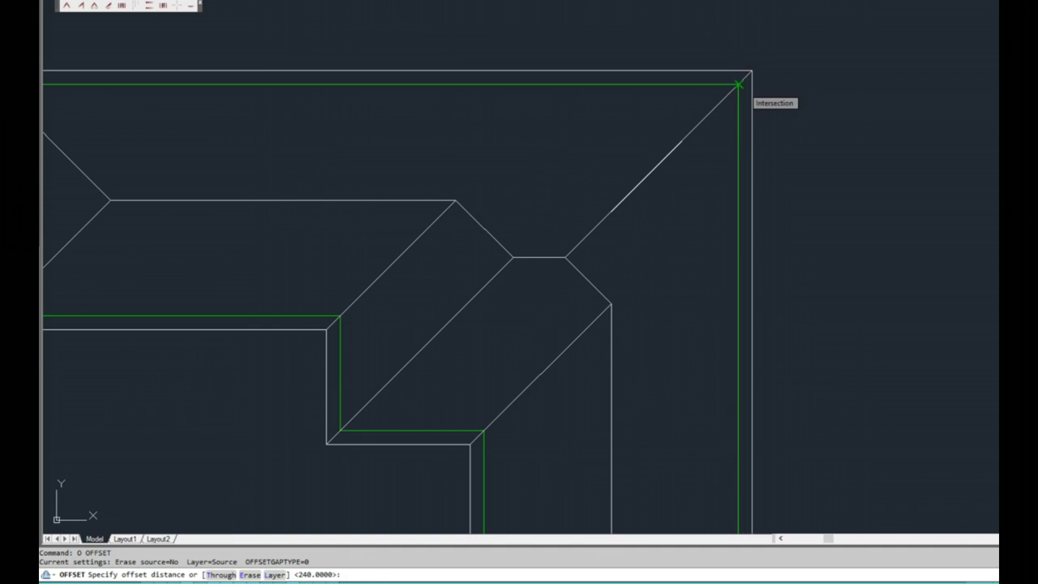
pyautogui.press('Return')
pyautogui.click(741, 72)
pyautogui.click(742, 33)
pyautogui.scroll(-3, 742, 31)
pyautogui.press('Escape')
# - Erase the temporary traced polyline
pyautogui.click(747, 63)
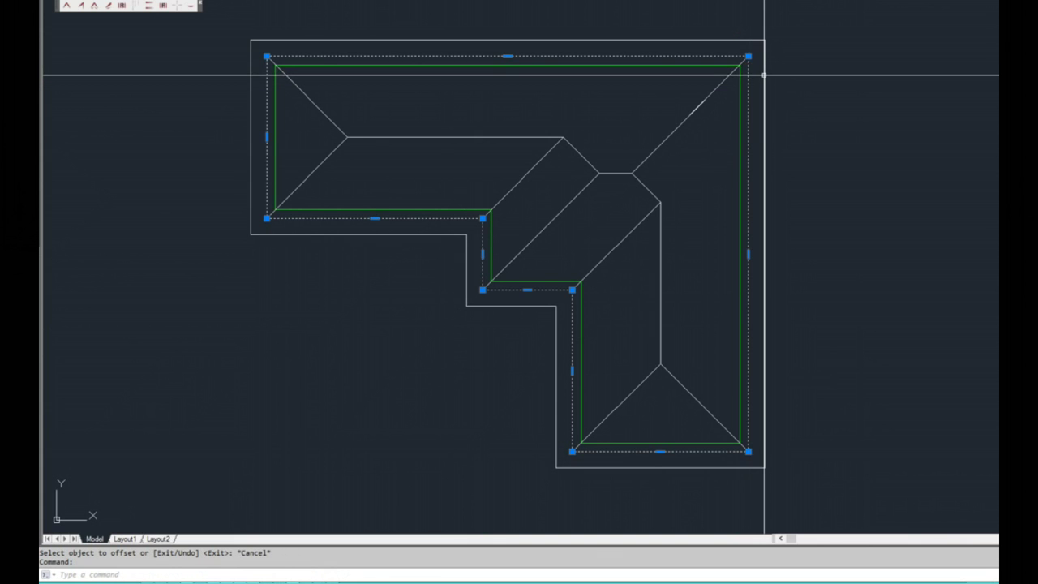
pyautogui.scroll(-2, 763, 74)
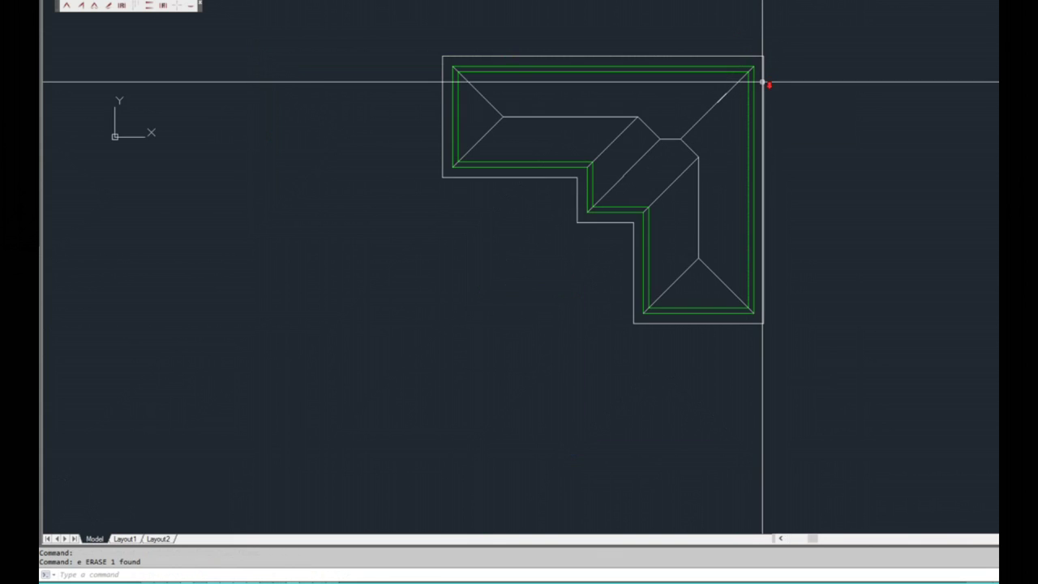
pyautogui.press('Escape')
pyautogui.scroll(2, 759, 61)
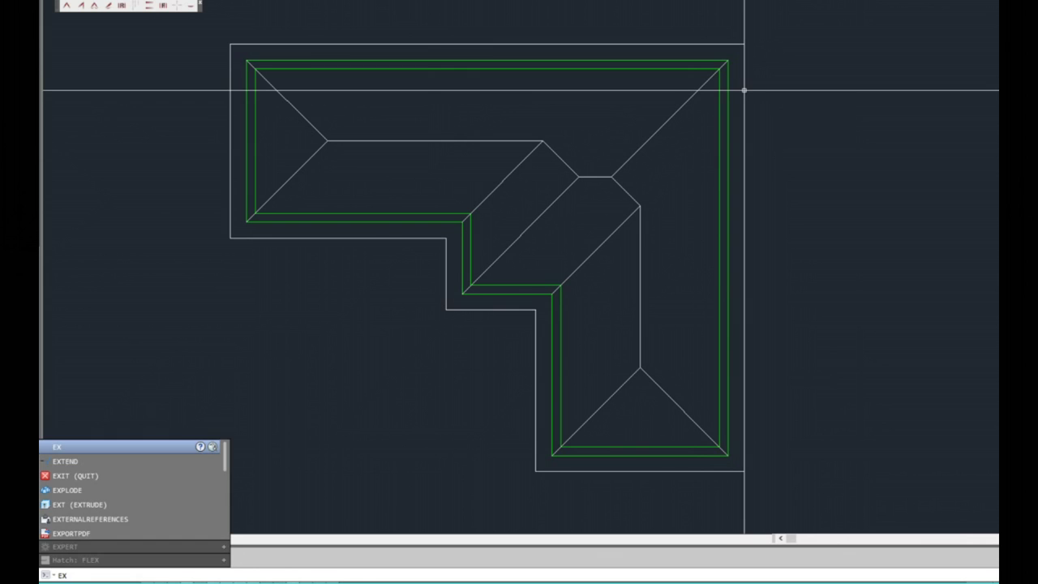
# - Extend the hip and valley diagonals to the corners of the eaves outline
pyautogui.press('Return')
pyautogui.click(745, 83)
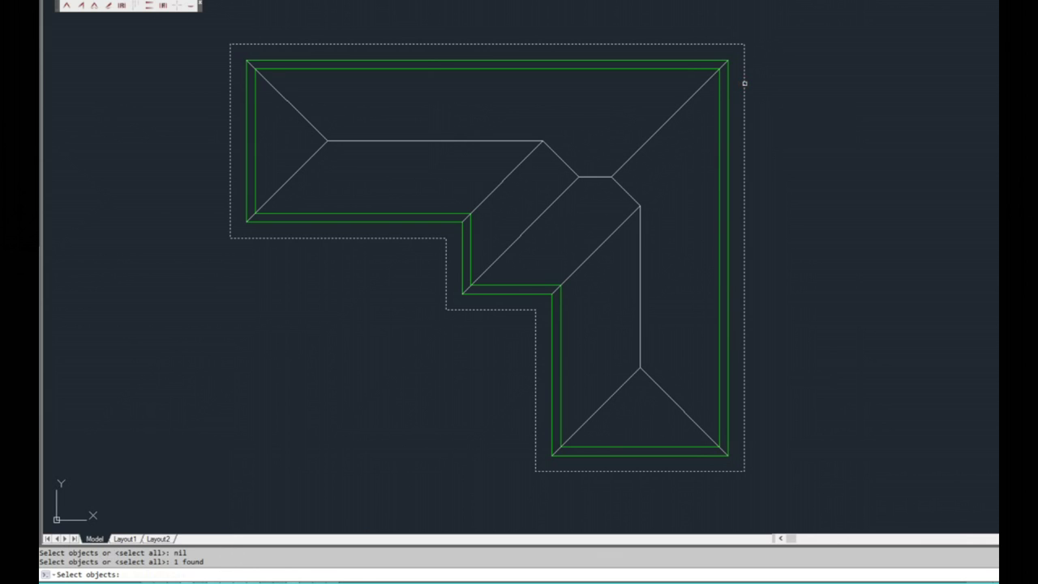
pyautogui.scroll(3, 721, 70)
pyautogui.scroll(-3, 725, 65)
pyautogui.scroll(-2, 730, 89)
pyautogui.scroll(2, 716, 179)
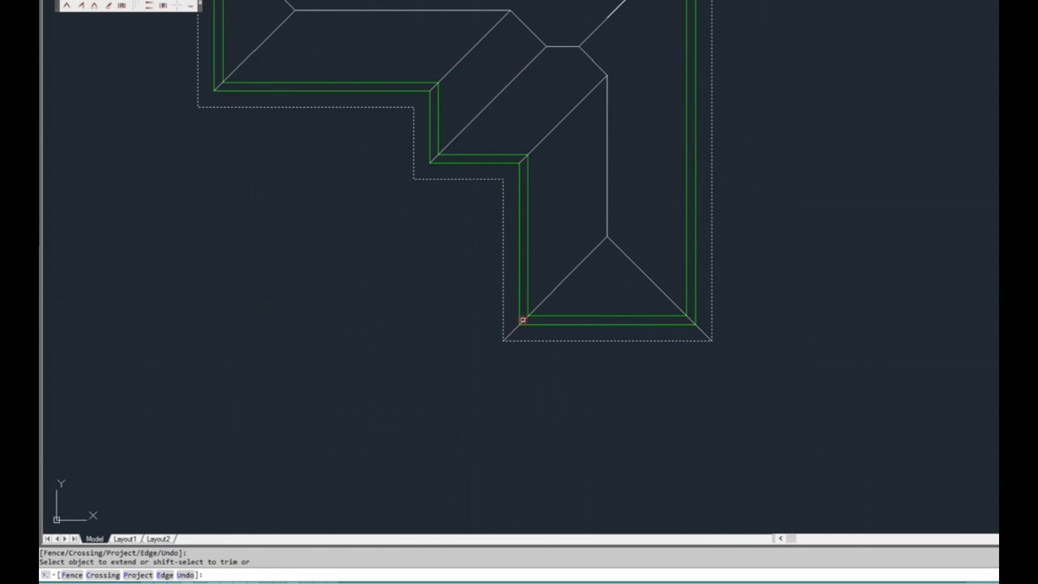
pyautogui.scroll(2, 521, 158)
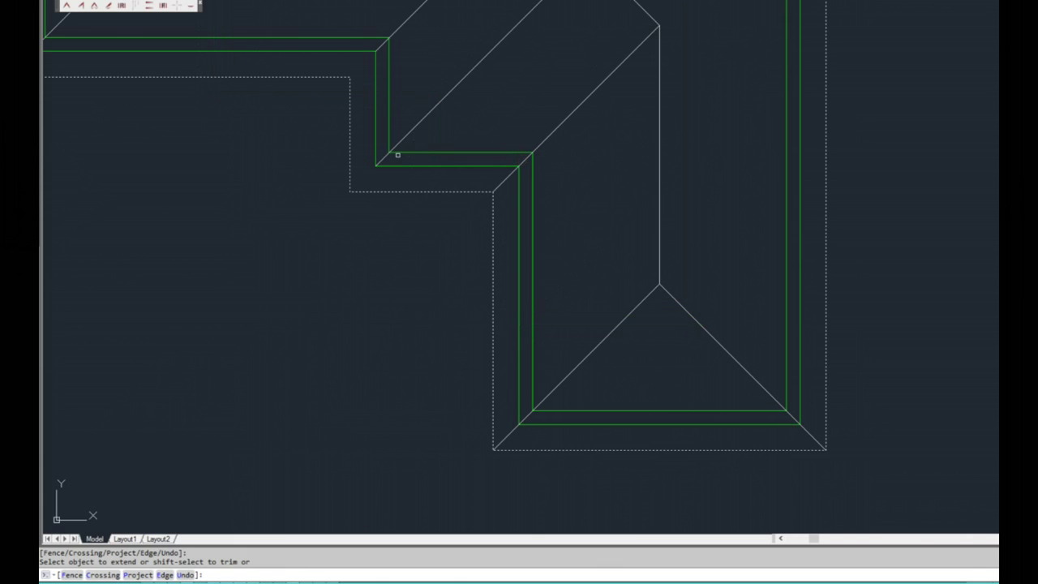
pyautogui.moveTo(380, 48)
pyautogui.mouseDown(button='middle')
pyautogui.moveTo(655, 197)
pyautogui.moveTo(393, 194)
pyautogui.mouseUp(button='middle')
pyautogui.moveTo(401, 106); pyautogui.dragTo(427, 213, button='middle')
pyautogui.scroll(-4, 524, 167)
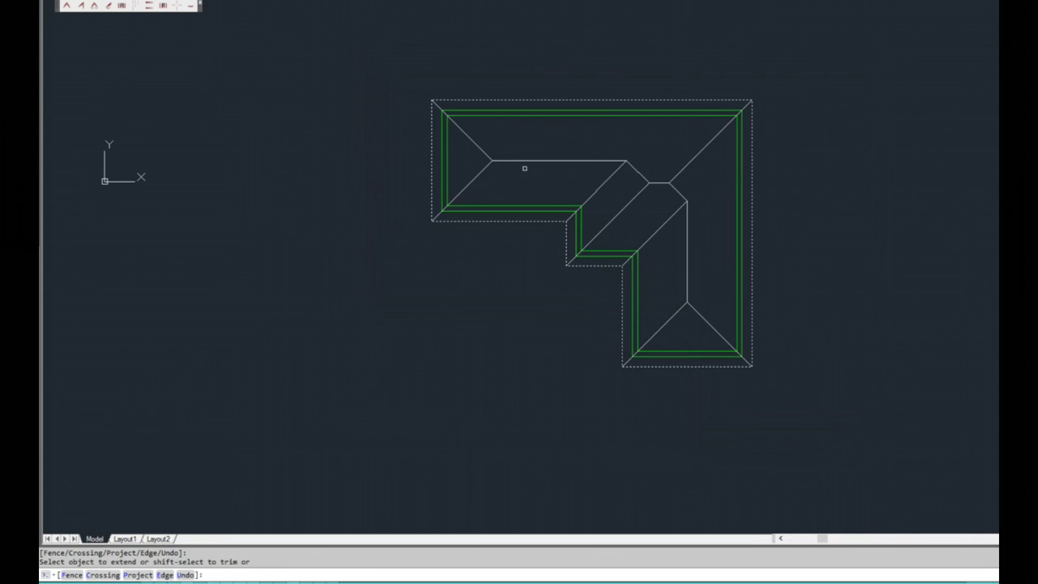
pyautogui.rightClick(573, 169)
pyautogui.moveTo(573, 169); pyautogui.dragTo(490, 126, button='middle')
pyautogui.moveTo(635, 205); pyautogui.dragTo(703, 251, button='middle')
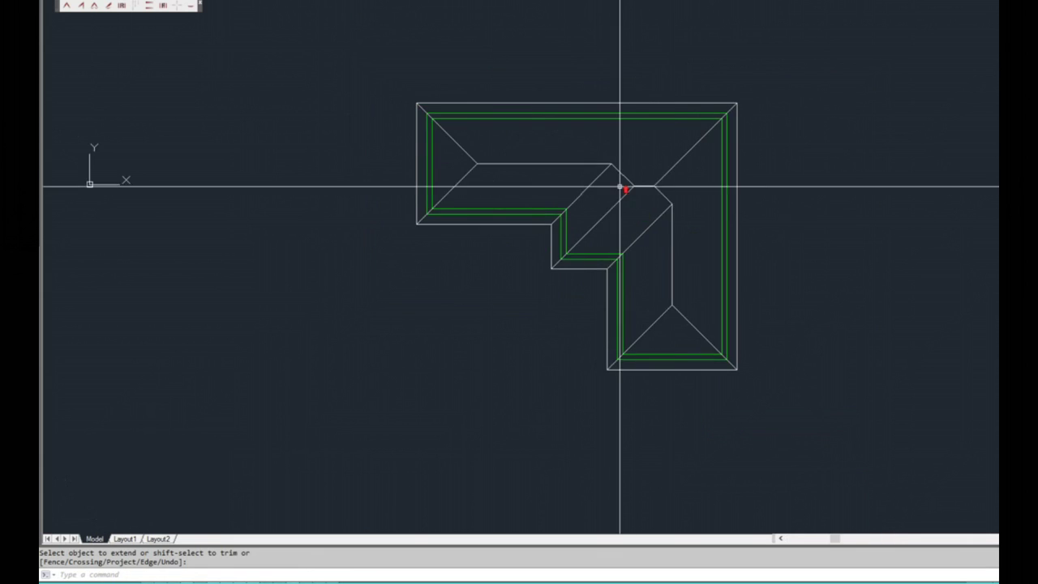
pyautogui.scroll(2, 622, 185)
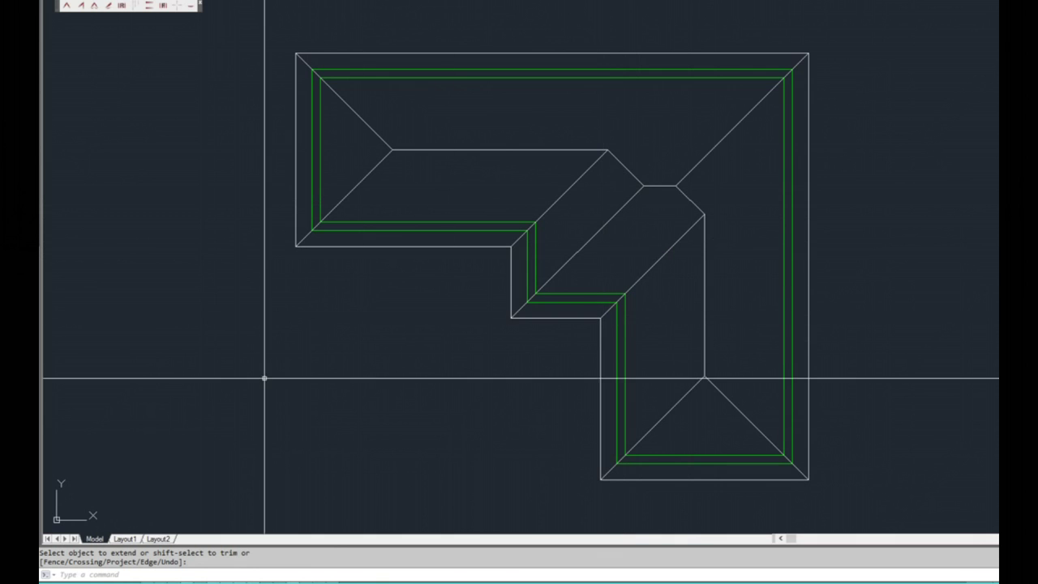
pyautogui.click(91, 6)
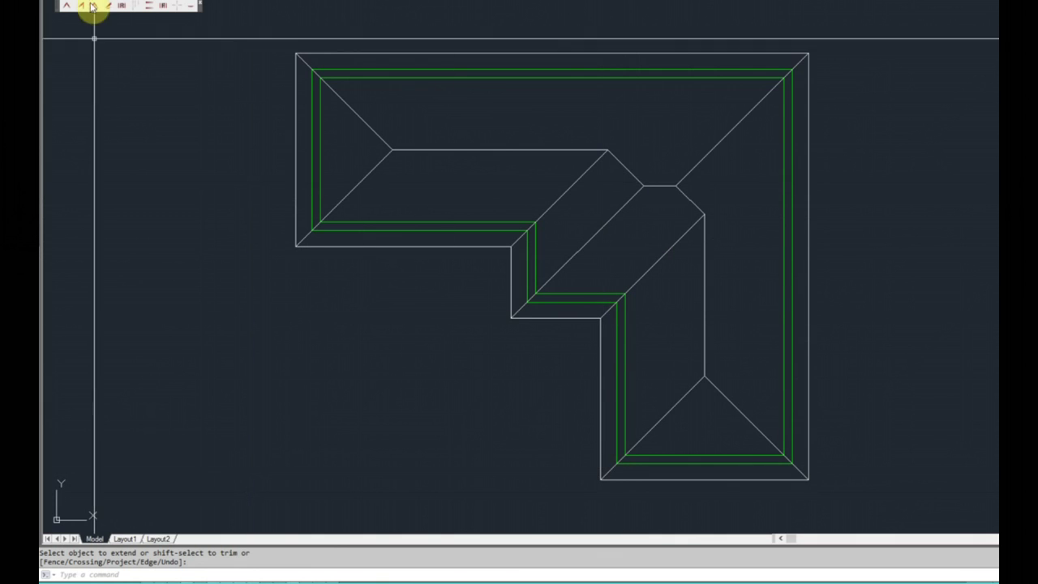
# - Save the completed hip roof drawing with Ctrl+S
pyautogui.hotkey('ctrl', 's')
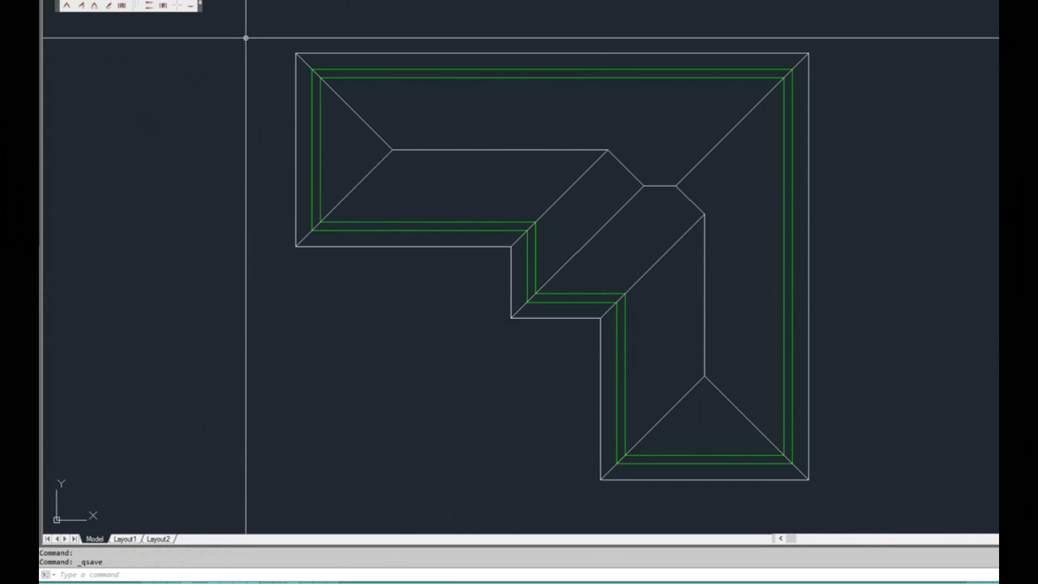